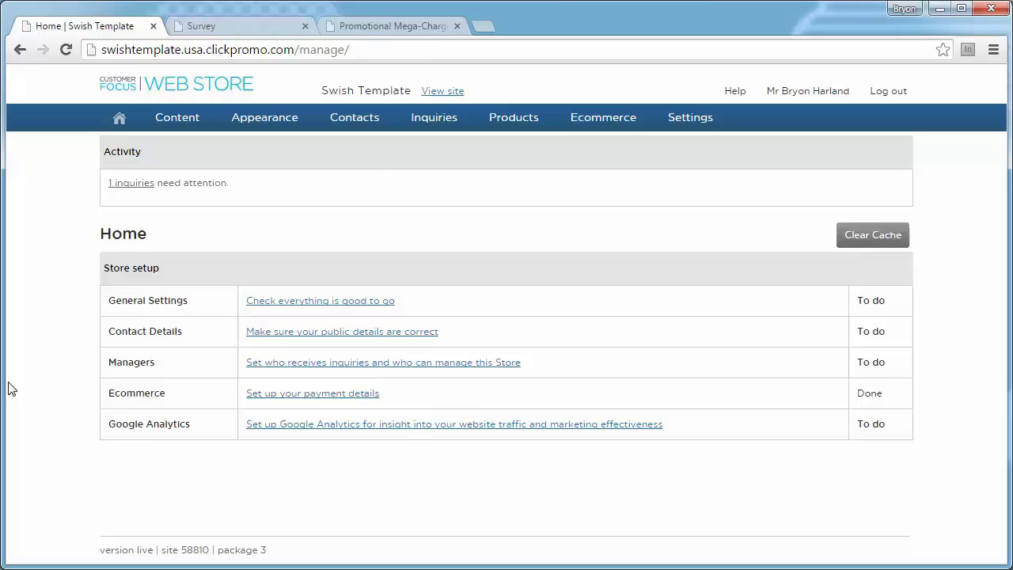
Open the store's Email Customization page from the appearance settings.
{"action": "mouse_move", "coordinate": [248, 126]}
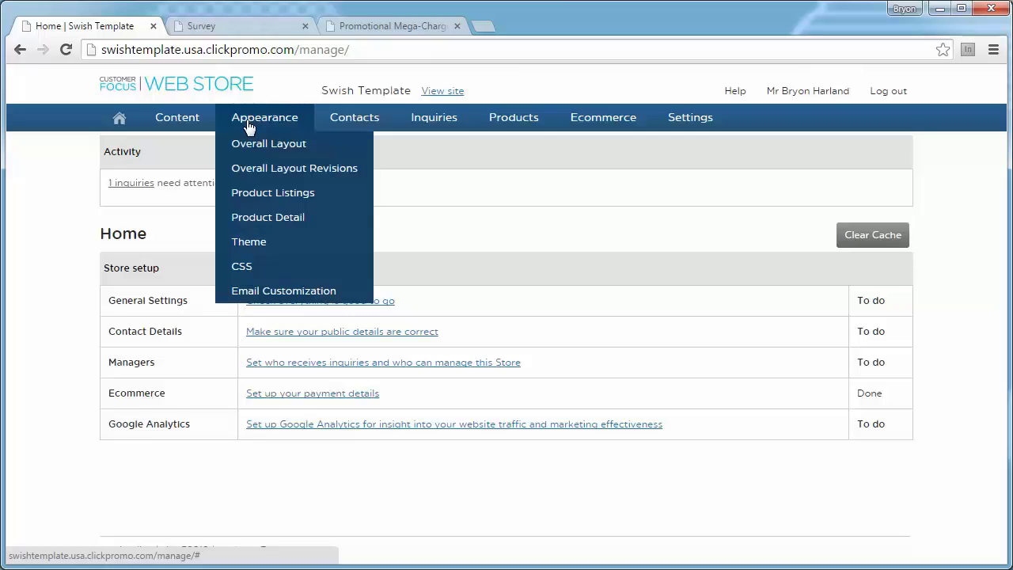
{"action": "left_click", "coordinate": [284, 291]}
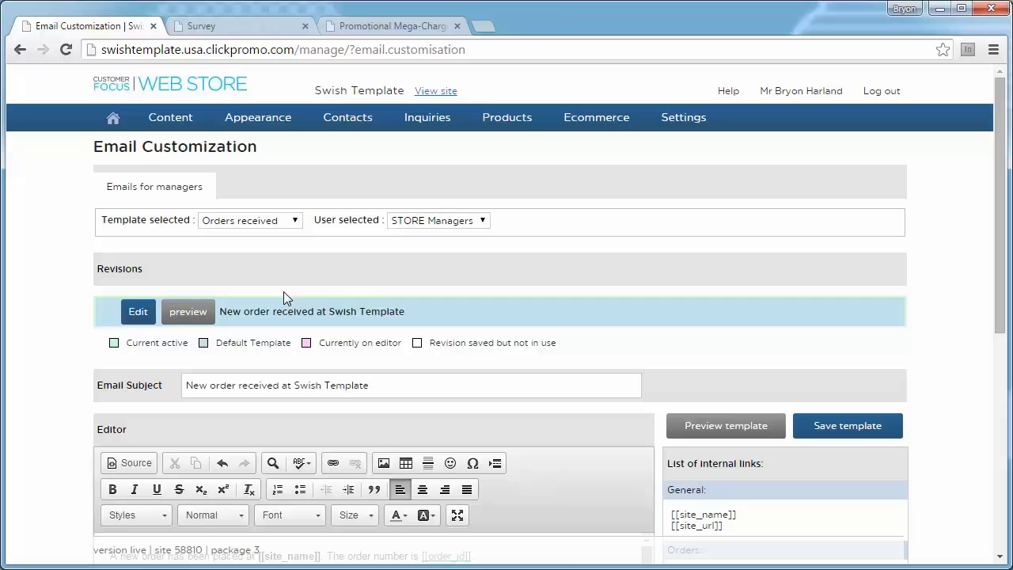
View the STORE Managers email template for Inquiries received, and return to the Orders received template.
{"action": "left_click", "coordinate": [266, 222]}
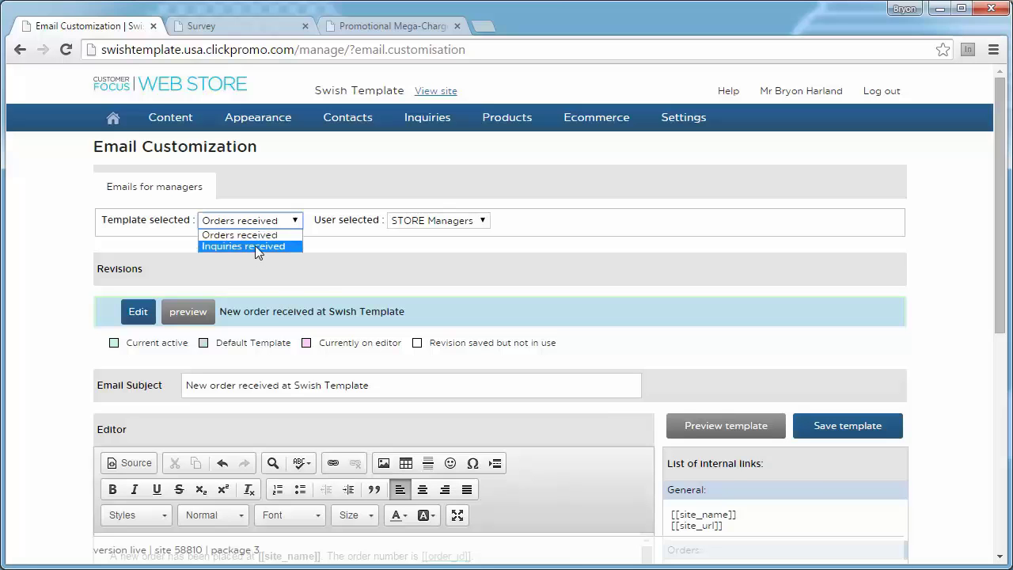
{"action": "left_click", "coordinate": [255, 246]}
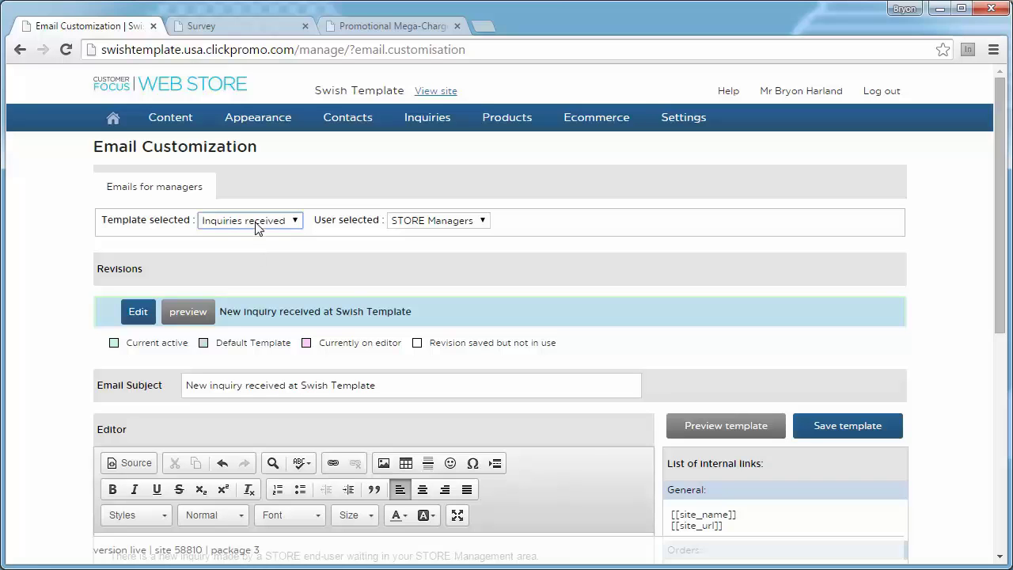
{"action": "left_click", "coordinate": [255, 226]}
{"action": "left_click", "coordinate": [262, 235]}
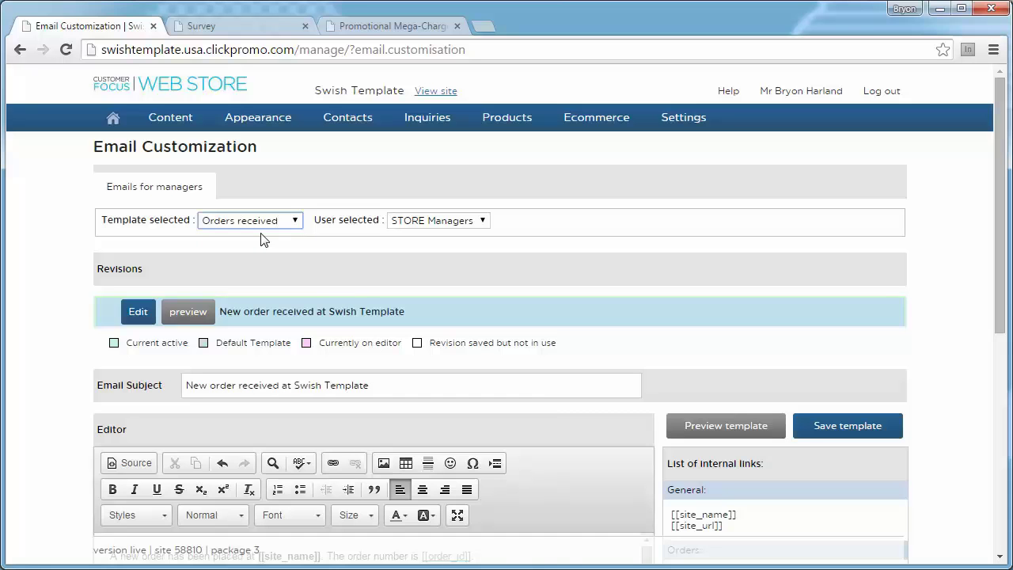
Choose STORE clients as the recipients of the Orders received template and review its email subject and body.
{"action": "left_click", "coordinate": [434, 223]}
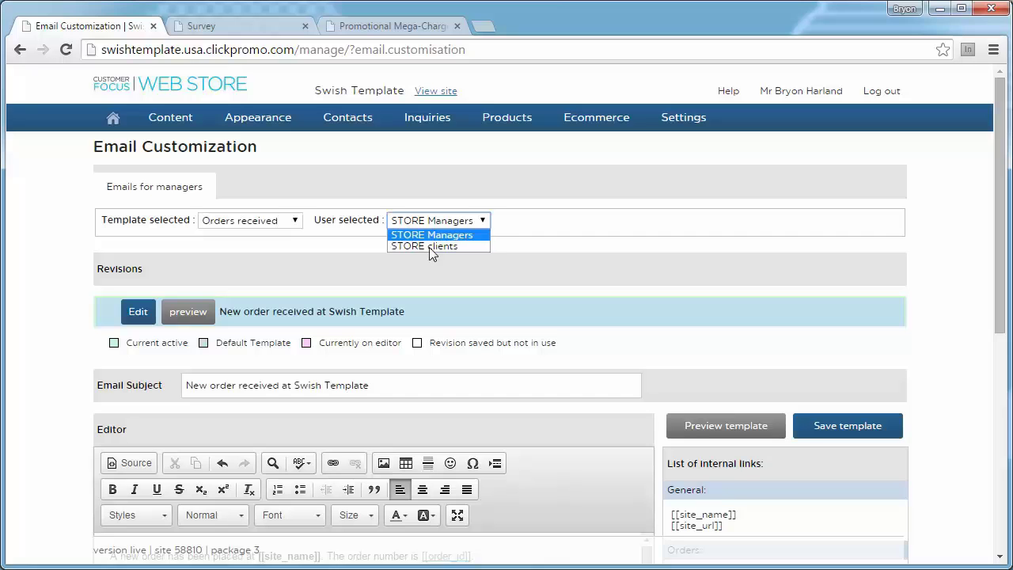
{"action": "left_click", "coordinate": [431, 246]}
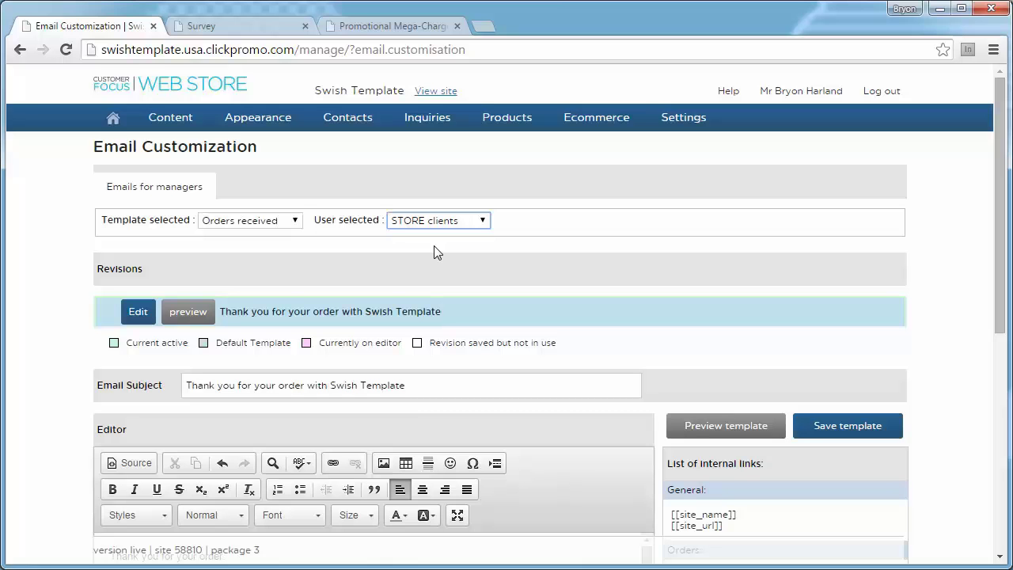
{"action": "scroll", "coordinate": [638, 269], "scroll_direction": "down", "scroll_amount": 1}
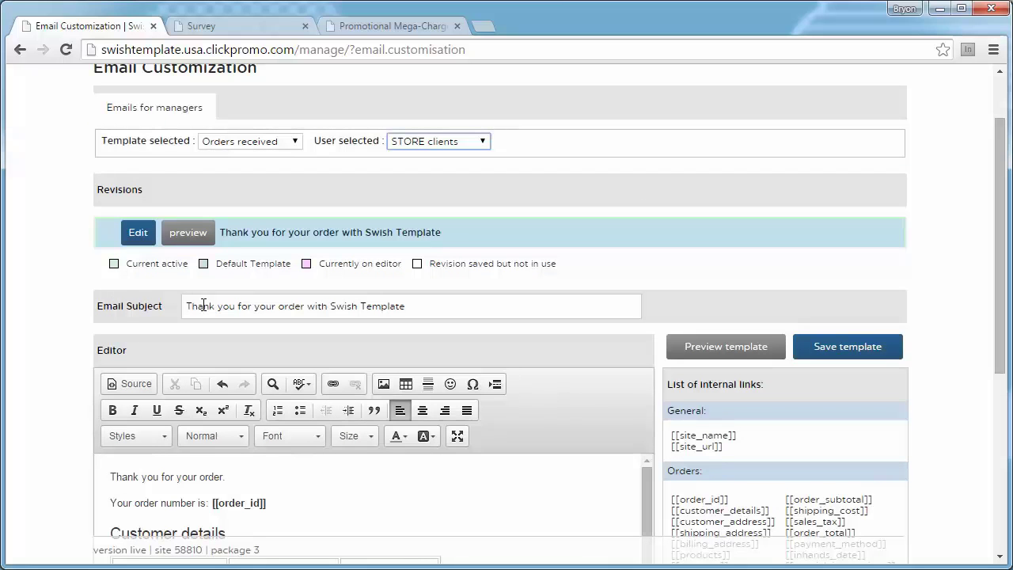
{"action": "left_click", "coordinate": [432, 306]}
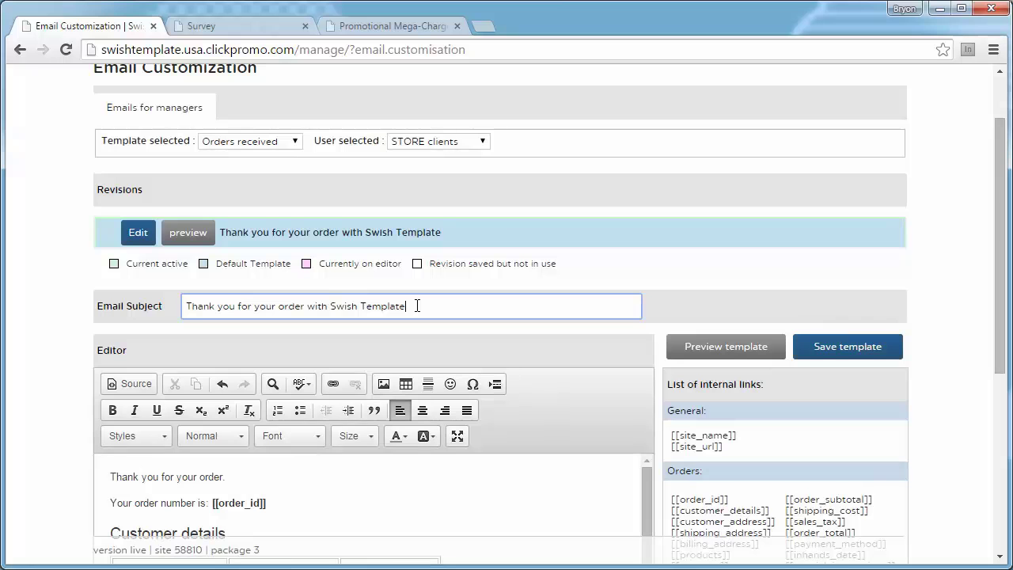
{"action": "scroll", "coordinate": [428, 303], "scroll_direction": "down", "scroll_amount": 2}
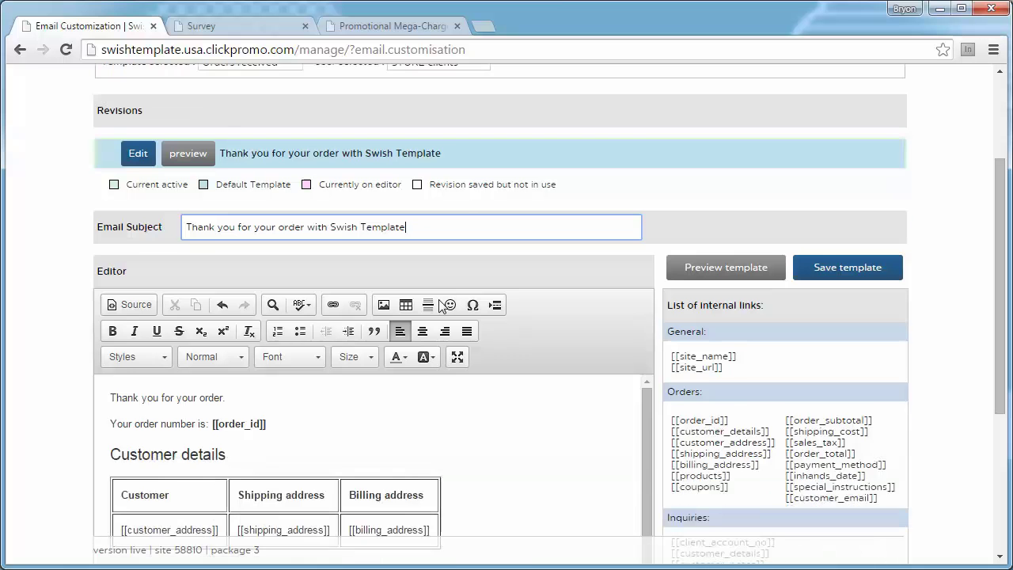
{"action": "scroll", "coordinate": [521, 377], "scroll_direction": "down", "scroll_amount": 2}
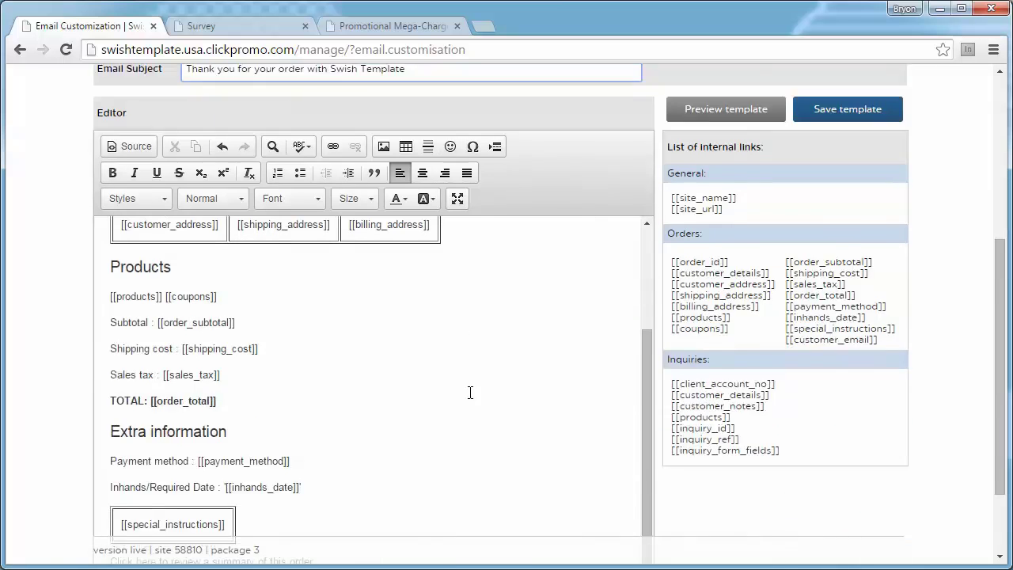
{"action": "scroll", "coordinate": [448, 397], "scroll_direction": "up", "scroll_amount": 3}
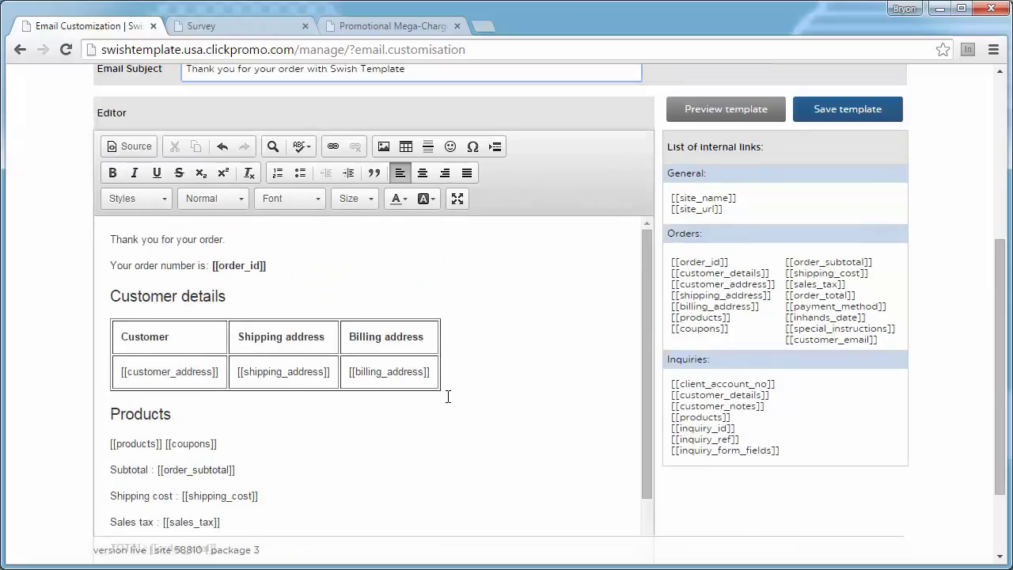
Add "We look forward to working with you!" after "Thank you for your order." in the email body.
{"action": "left_click", "coordinate": [243, 240]}
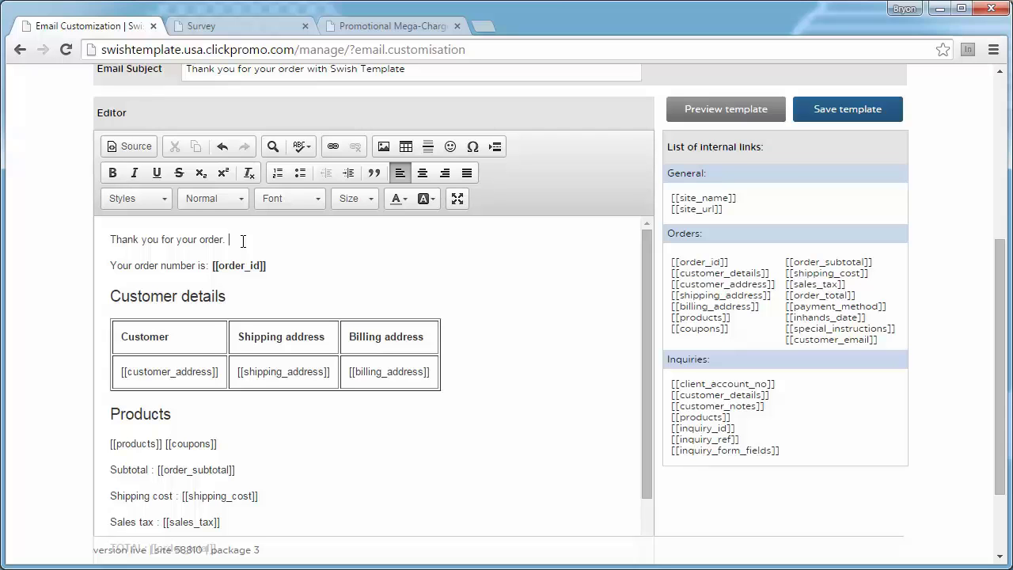
{"action": "type", "text": "We look forward to working with you"}
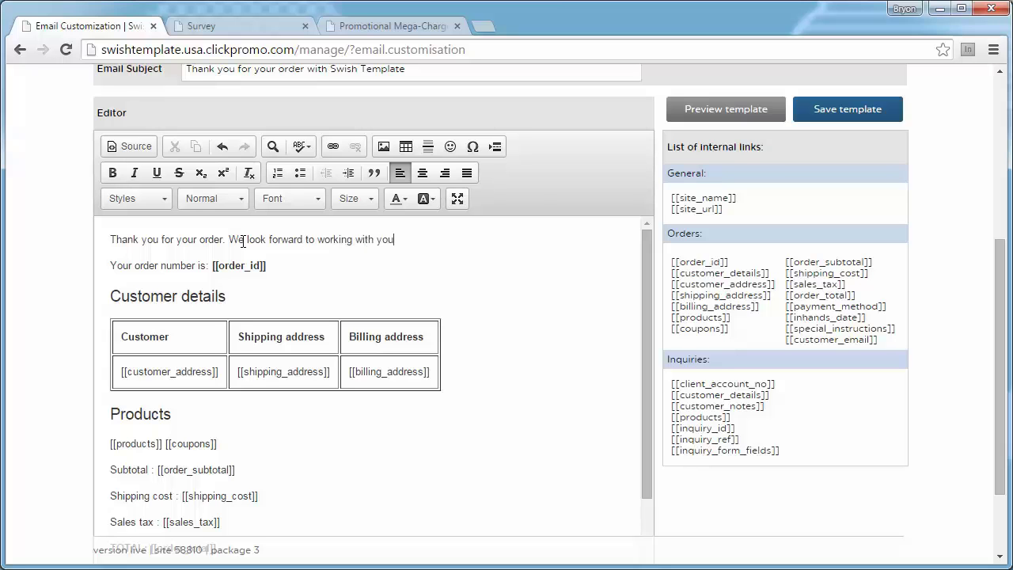
{"action": "type", "text": "!"}
Add a new line below the thank-you sentence reading "Return Policy: Products must be returned within 30 days.".
{"action": "key", "text": "Return"}
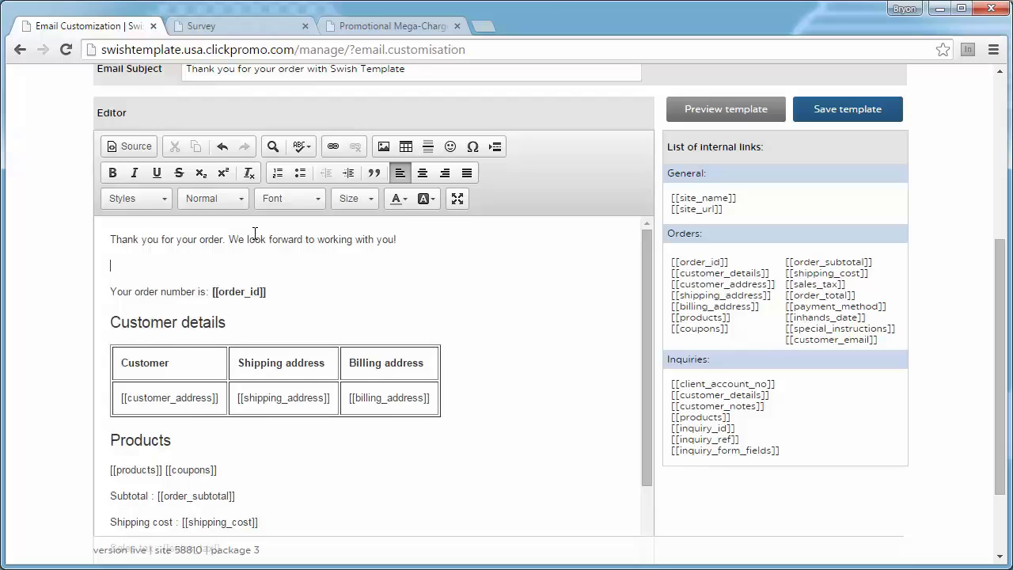
{"action": "type", "text": "Return Policy: Products must be ret"}
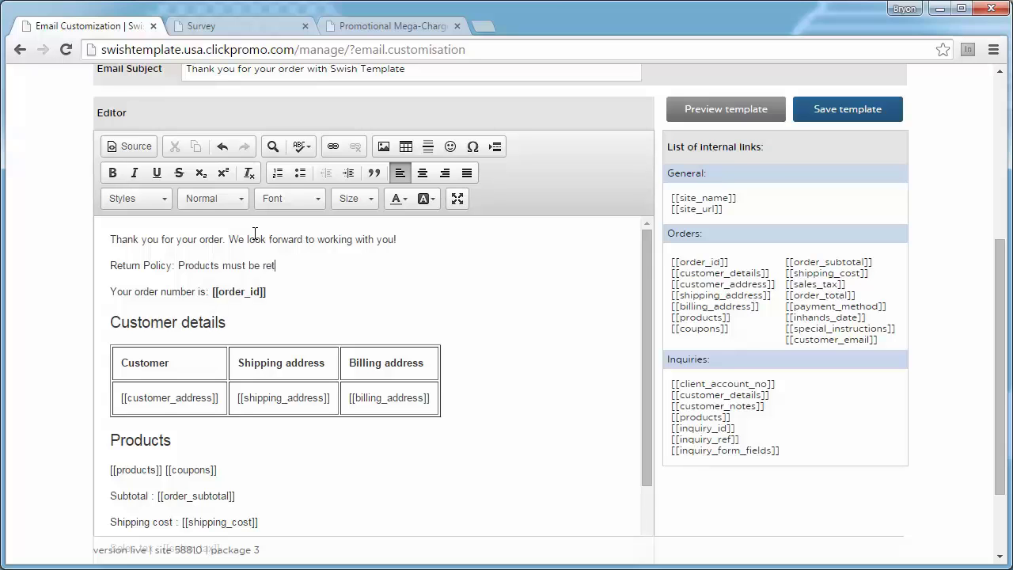
{"action": "type", "text": "urned within 30 days."}
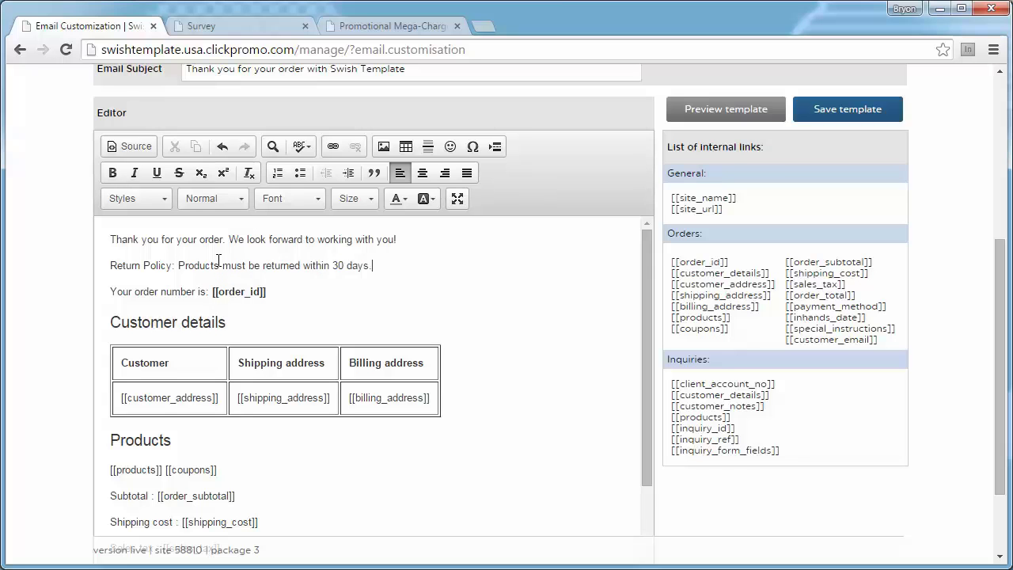
Set the font size of the "Return Policy:" label to 14.
{"action": "left_click_drag", "start_coordinate": [175, 266], "coordinate": [109, 265]}
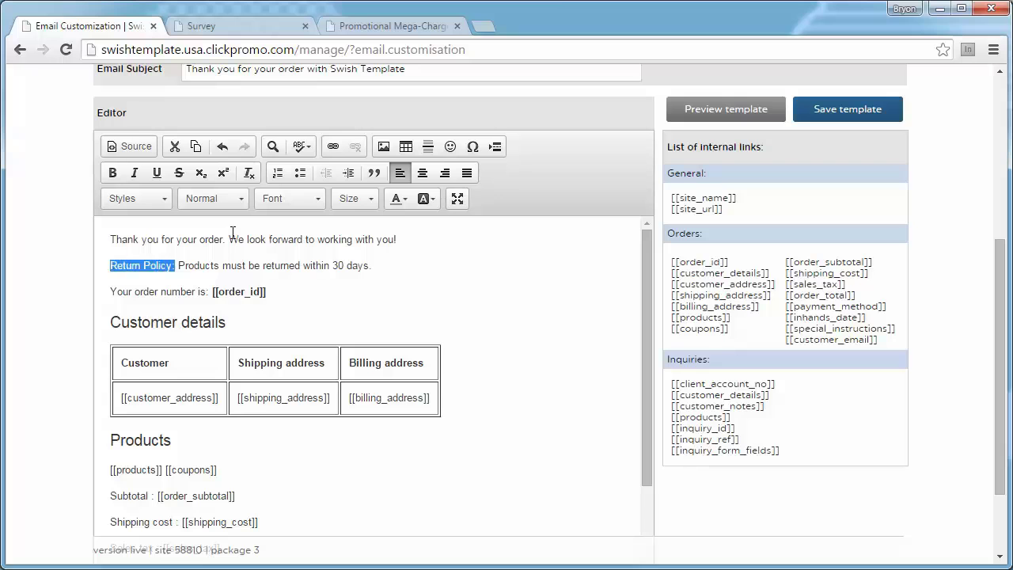
{"action": "left_click", "coordinate": [360, 198]}
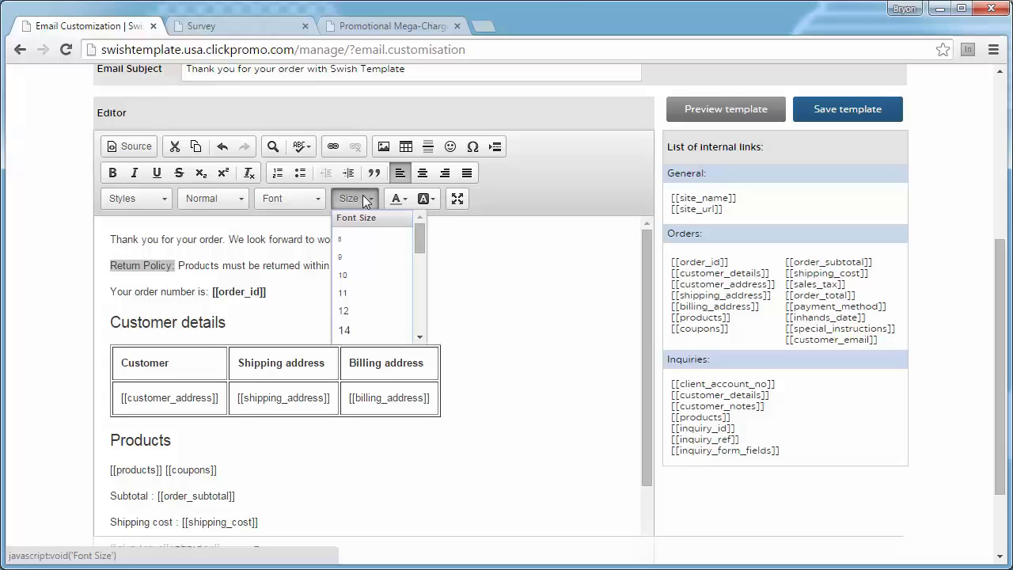
{"action": "left_click", "coordinate": [362, 330]}
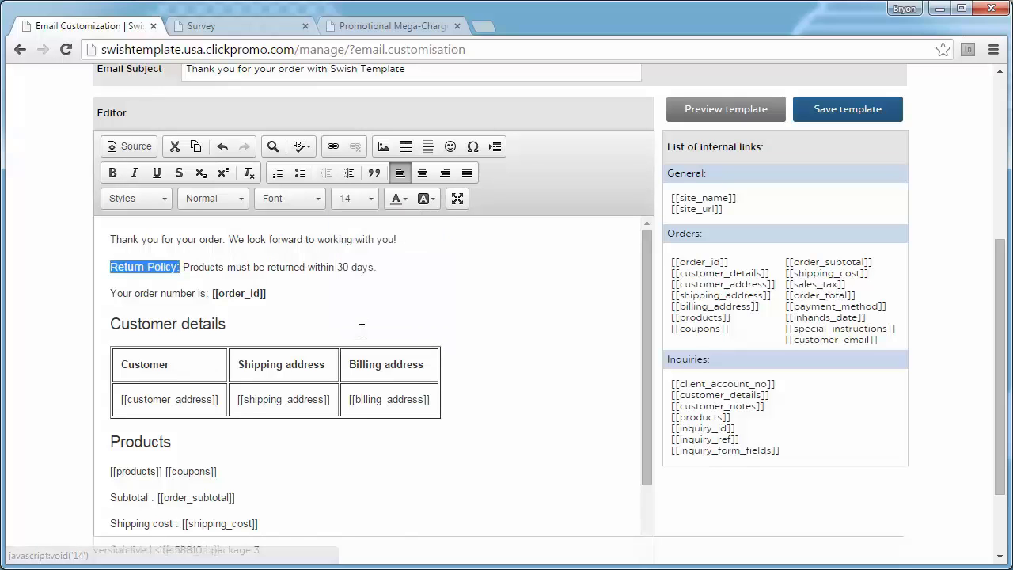
{"action": "left_click", "coordinate": [145, 201]}
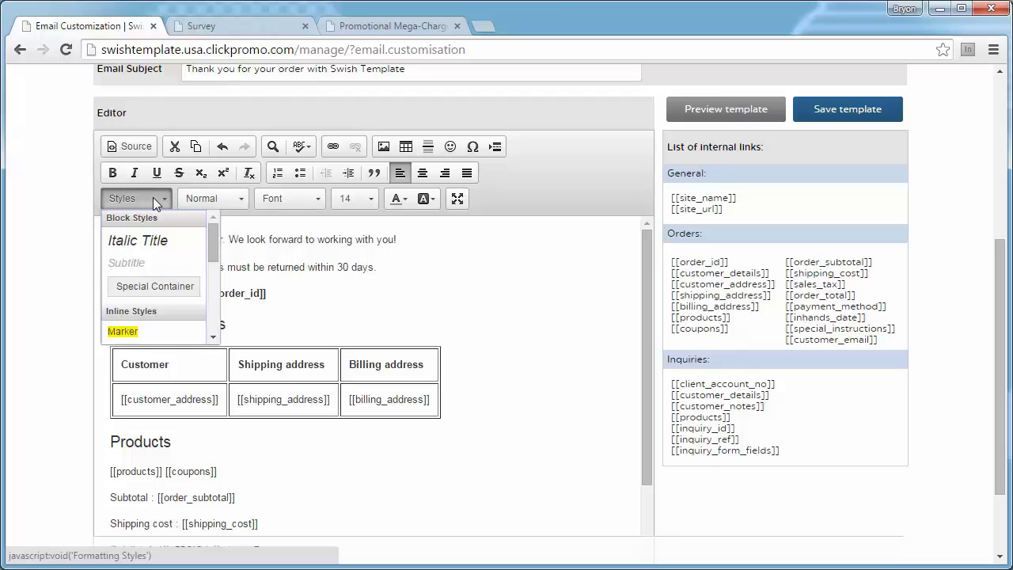
{"action": "scroll", "coordinate": [161, 282], "scroll_direction": "down", "scroll_amount": 1}
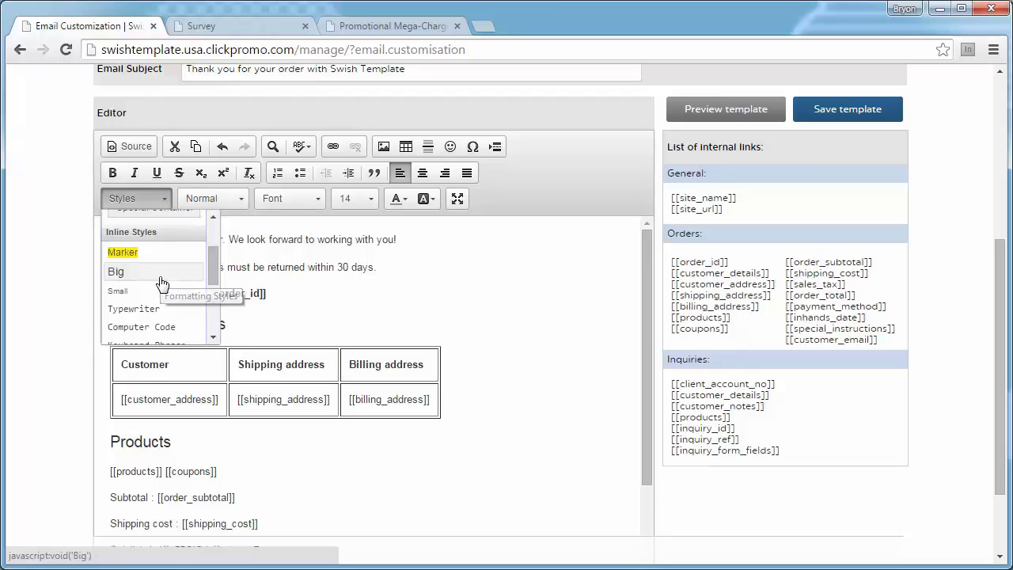
{"action": "scroll", "coordinate": [163, 282], "scroll_direction": "down", "scroll_amount": 1}
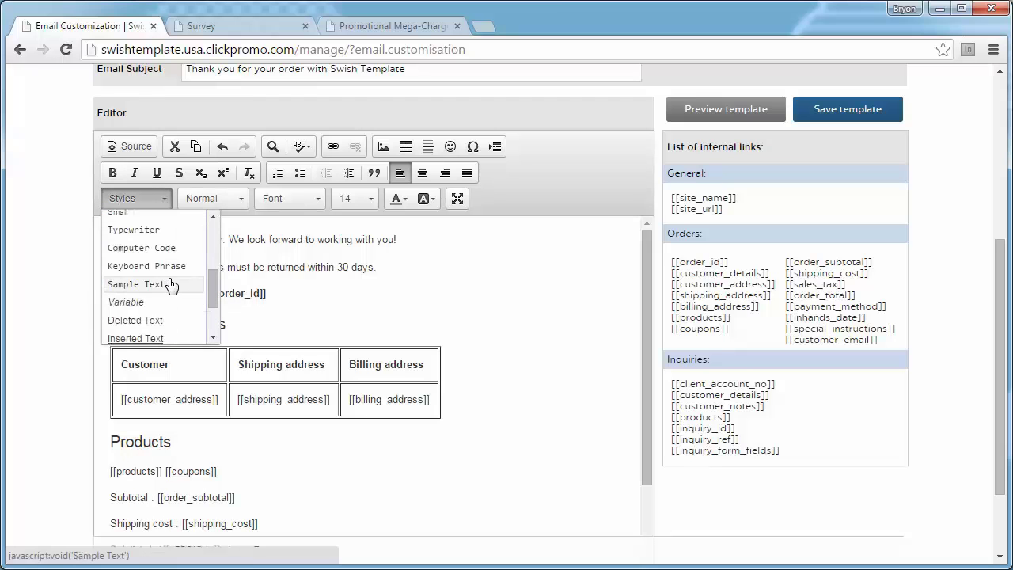
{"action": "left_click", "coordinate": [288, 201]}
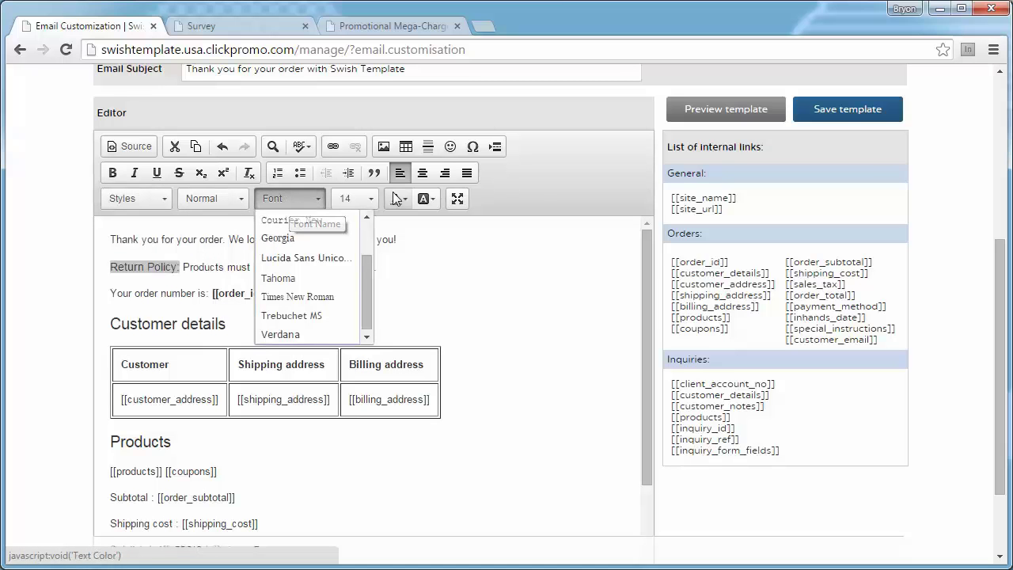
Try a red background on the "Return Policy:" label and reset the background color to Automatic.
{"action": "left_click", "coordinate": [425, 199]}
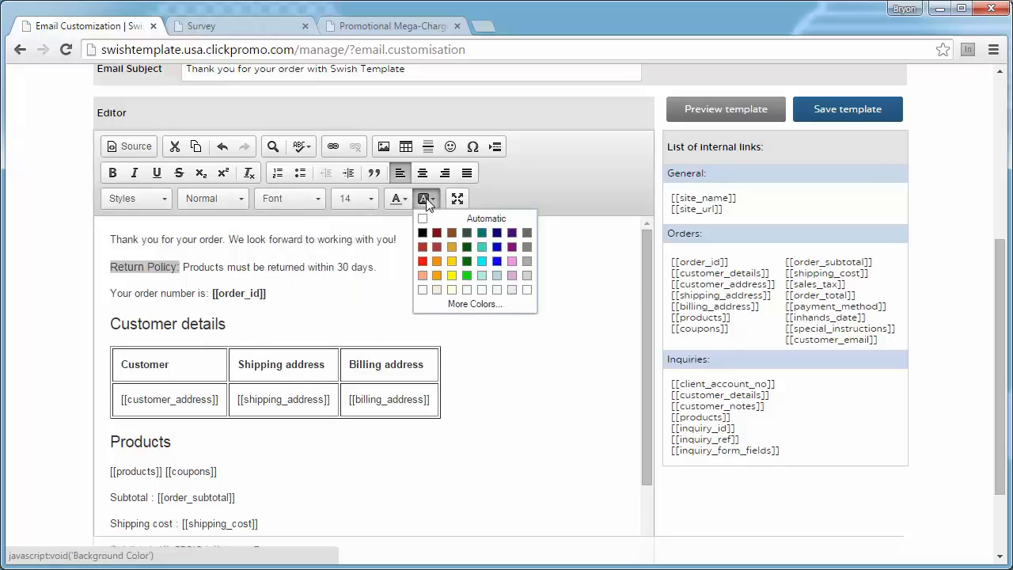
{"action": "left_click", "coordinate": [422, 261]}
{"action": "left_click", "coordinate": [388, 268]}
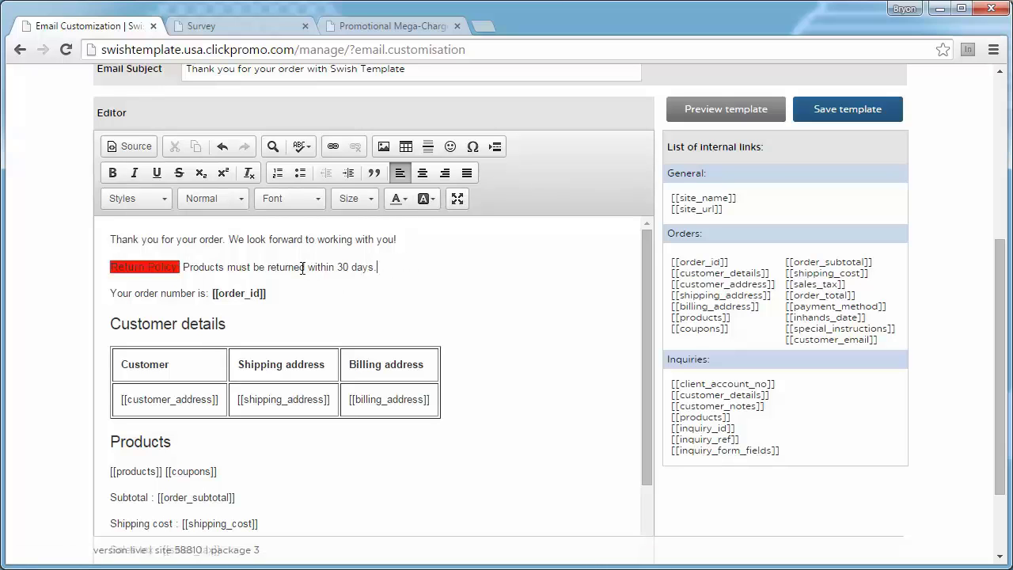
{"action": "left_click_drag", "start_coordinate": [181, 269], "coordinate": [101, 266]}
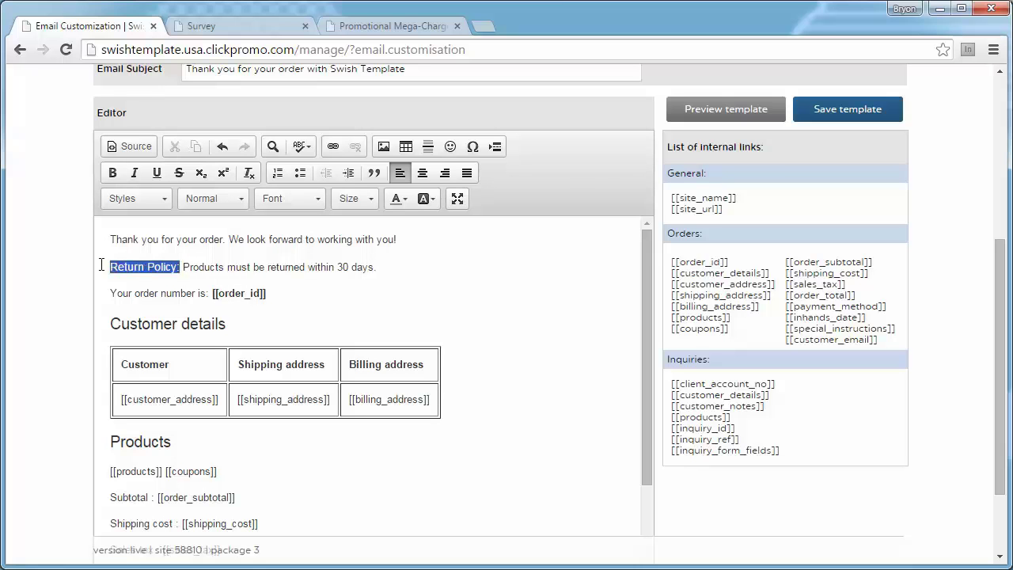
{"action": "left_click", "coordinate": [424, 199]}
{"action": "left_click", "coordinate": [441, 220]}
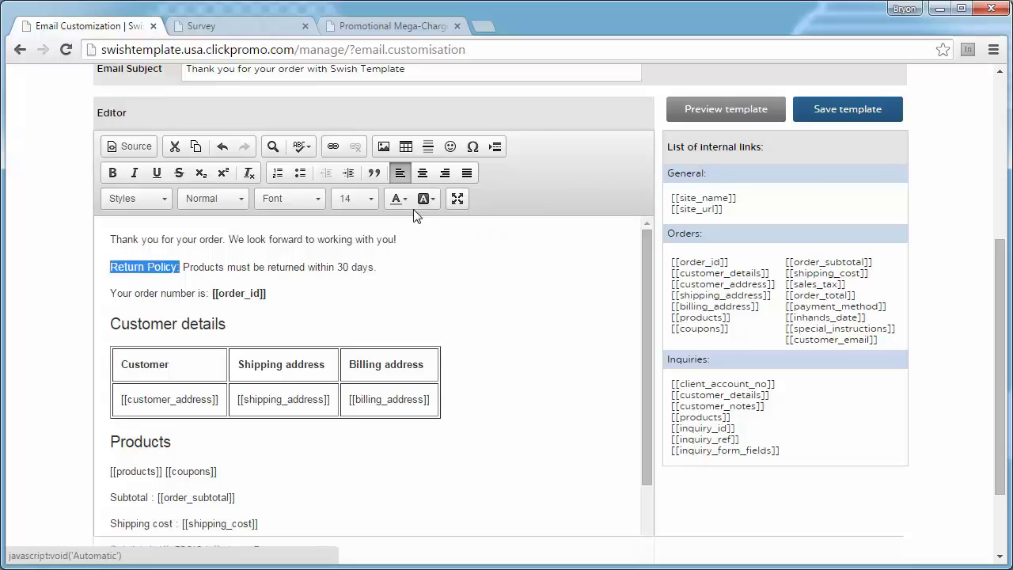
Set the text color of the "Return Policy:" label to red.
{"action": "left_click", "coordinate": [398, 199]}
{"action": "left_click", "coordinate": [396, 261]}
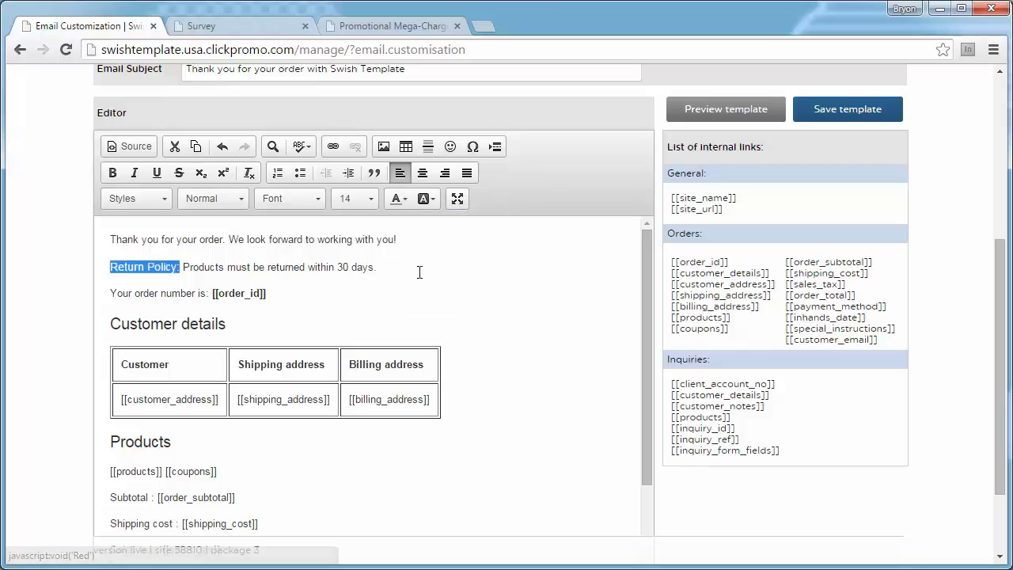
{"action": "left_click", "coordinate": [408, 259]}
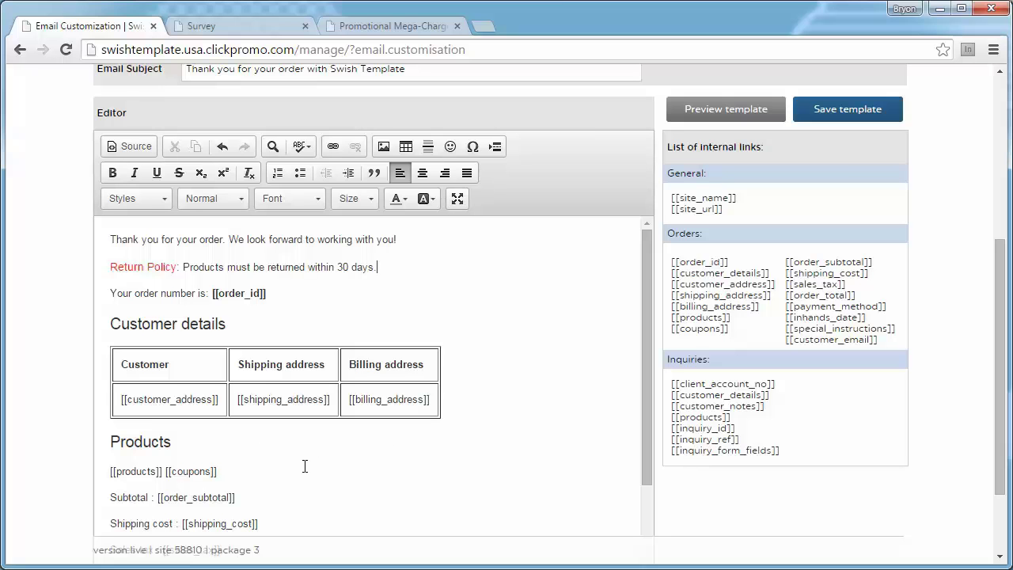
Add blank lines at the end of the email body, below the "The order was placed by" line.
{"action": "scroll", "coordinate": [304, 466], "scroll_direction": "down", "scroll_amount": 1}
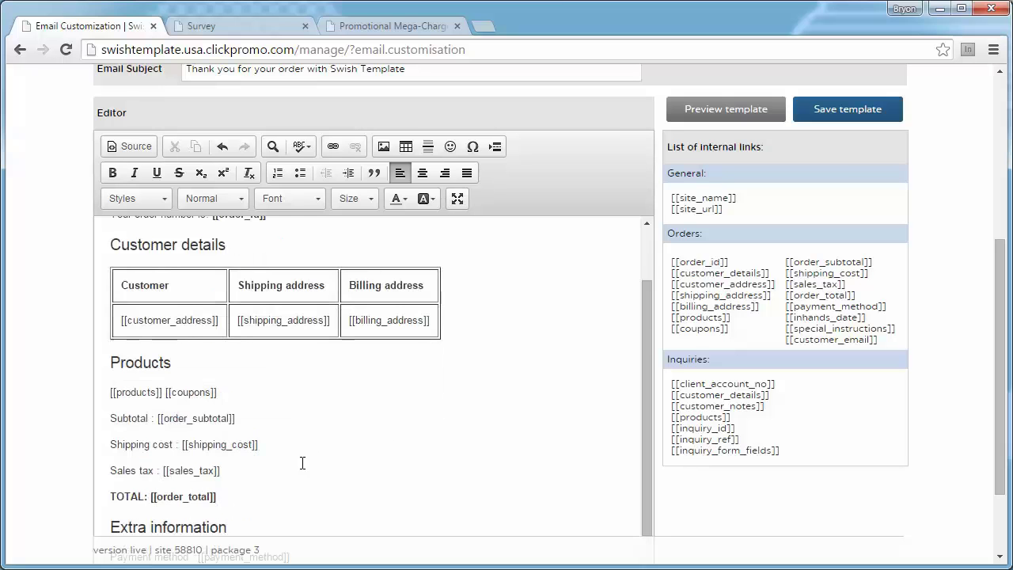
{"action": "scroll", "coordinate": [292, 462], "scroll_direction": "down", "scroll_amount": 1}
{"action": "scroll", "coordinate": [281, 461], "scroll_direction": "down", "scroll_amount": 1}
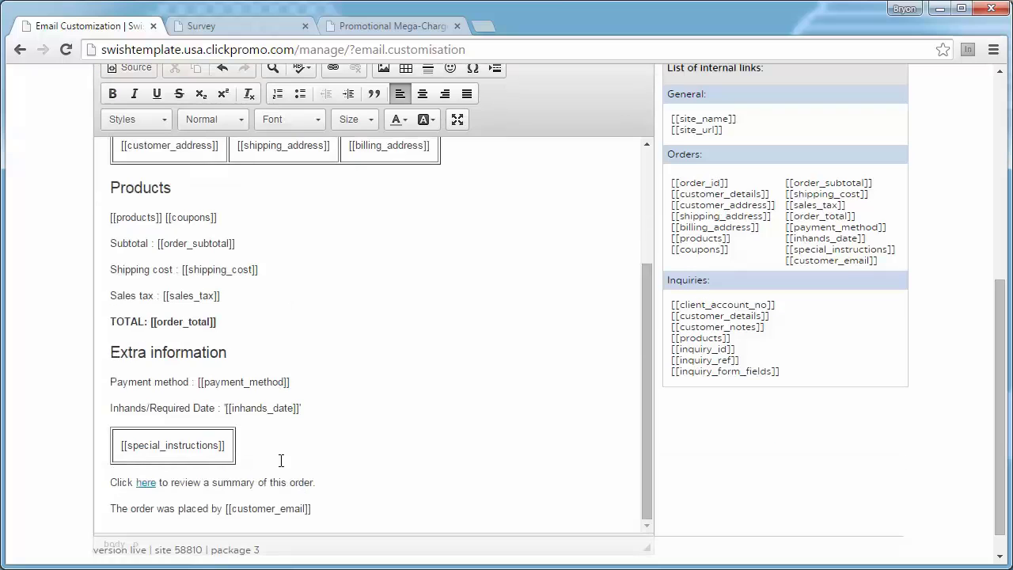
{"action": "left_click", "coordinate": [266, 444]}
{"action": "left_click", "coordinate": [347, 494]}
{"action": "scroll", "coordinate": [347, 492], "scroll_direction": "up", "scroll_amount": 3}
{"action": "scroll", "coordinate": [347, 492], "scroll_direction": "down", "scroll_amount": 4}
{"action": "key", "text": "Return"}
{"action": "key", "text": "Return"}
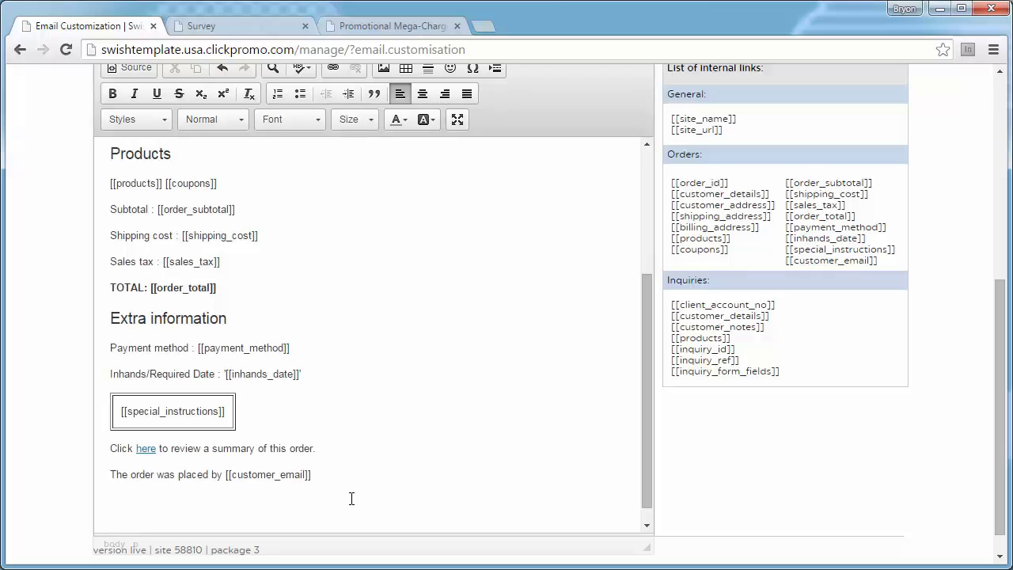
{"action": "scroll", "coordinate": [375, 419], "scroll_direction": "up", "scroll_amount": 1}
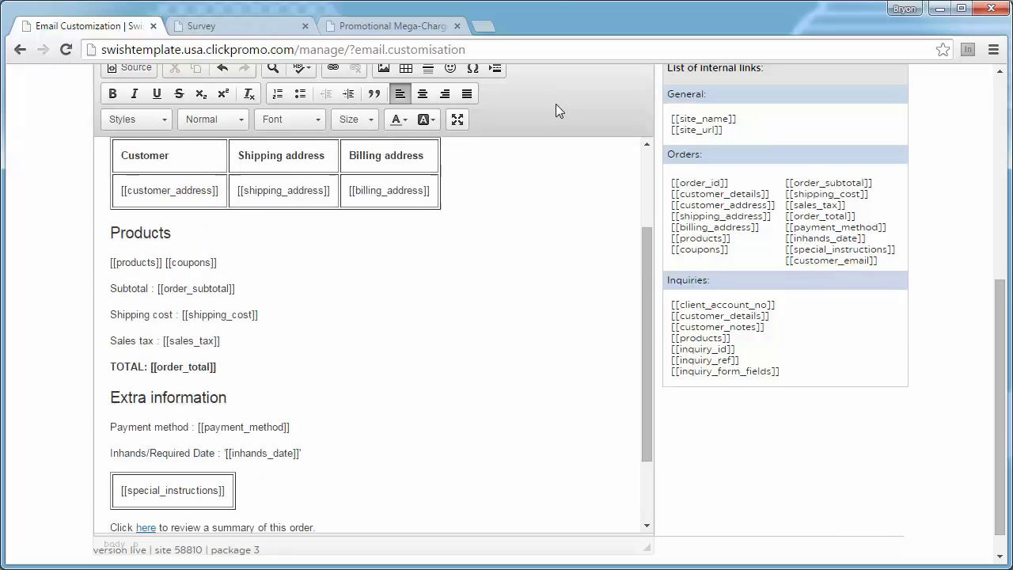
{"action": "scroll", "coordinate": [555, 110], "scroll_direction": "up", "scroll_amount": 1}
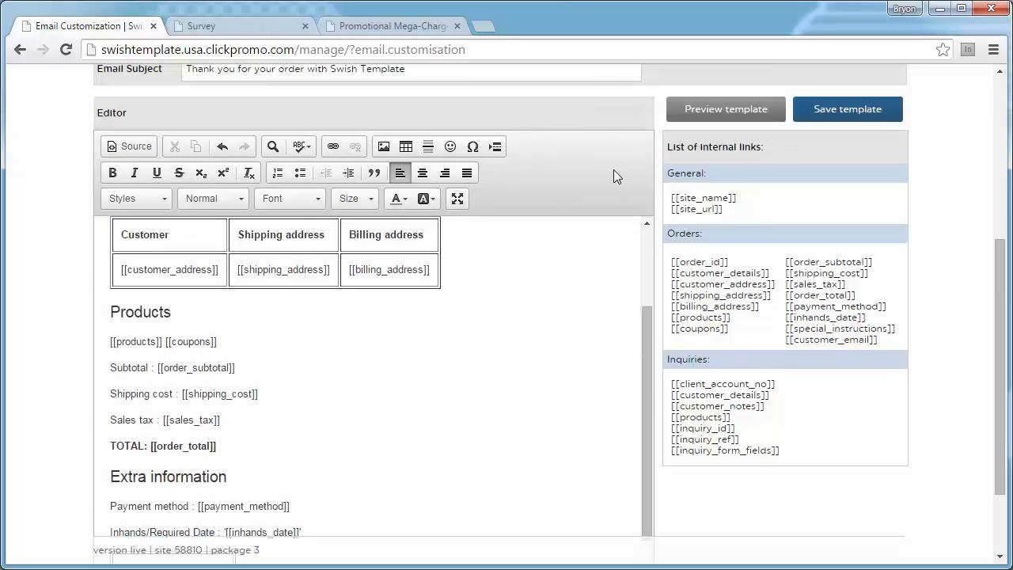
Upload monthly-special.jpg from the desktop's Files folder to the server and choose it as the image to insert.
{"action": "left_click", "coordinate": [382, 146]}
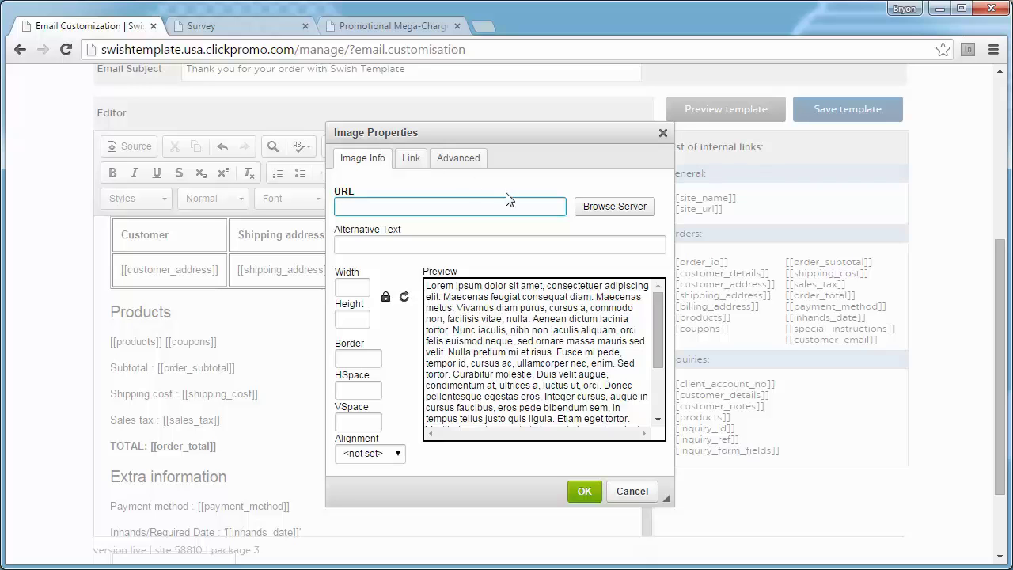
{"action": "left_click", "coordinate": [606, 208]}
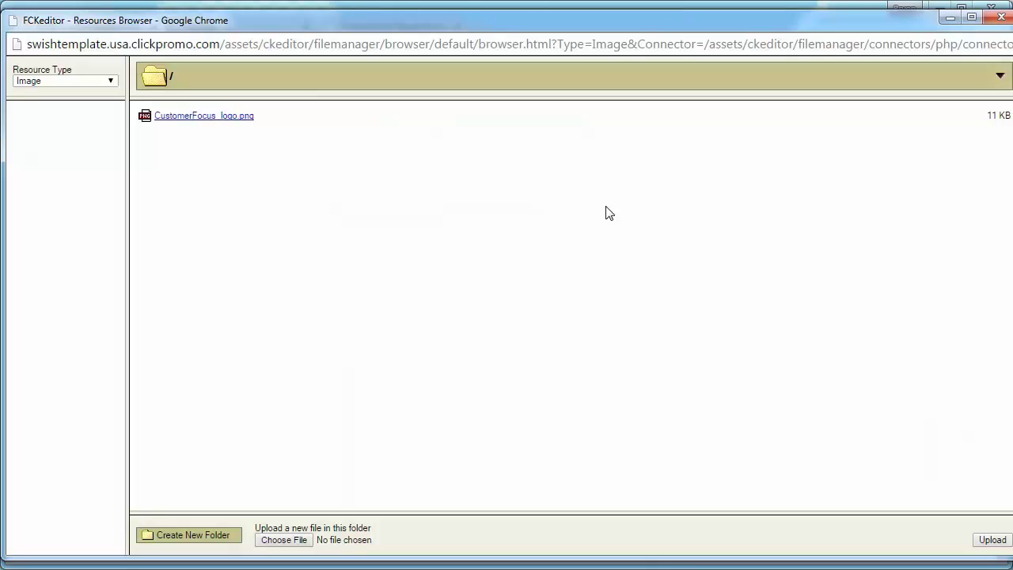
{"action": "left_click", "coordinate": [293, 535]}
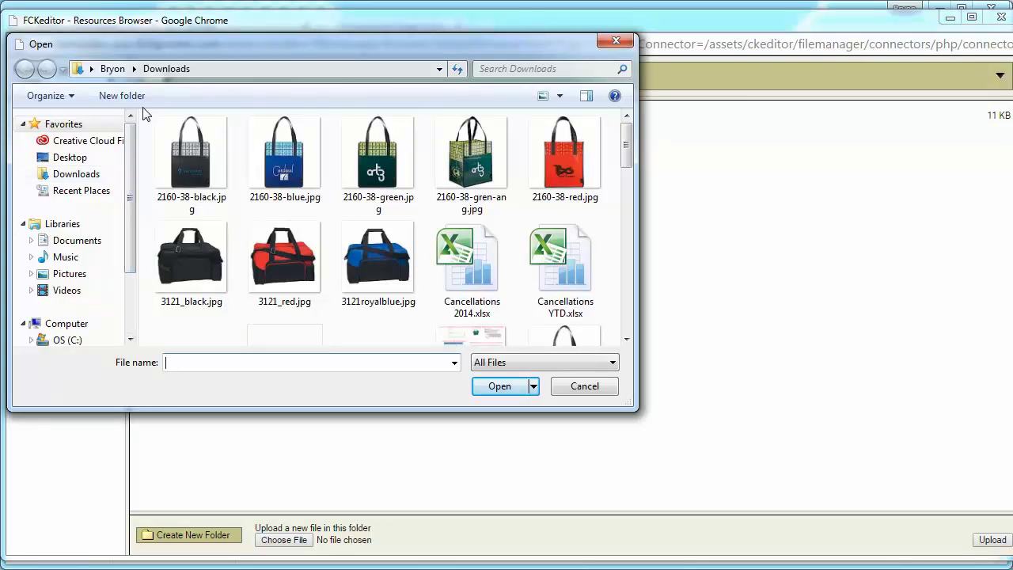
{"action": "left_click", "coordinate": [86, 161]}
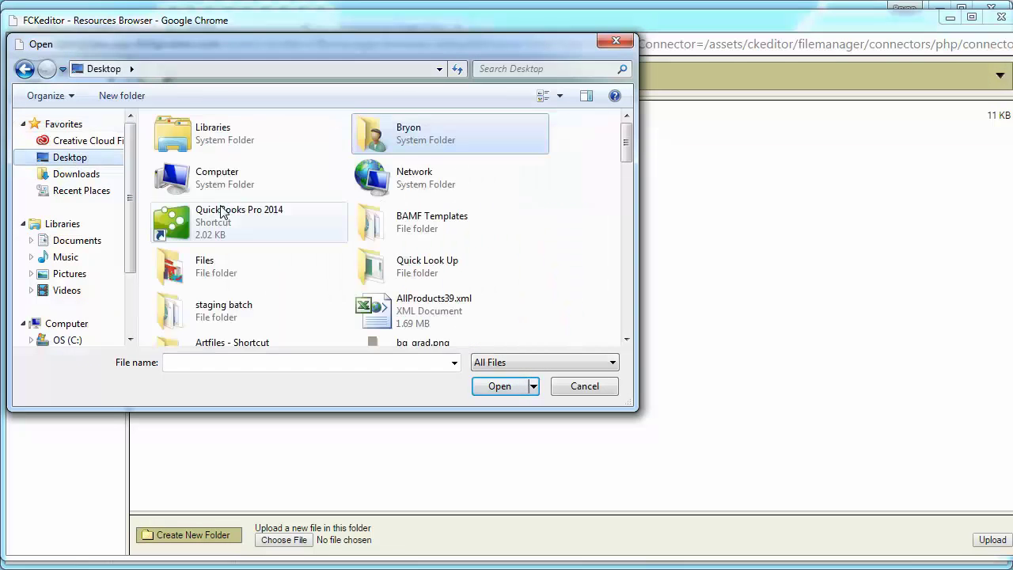
{"action": "double_click", "coordinate": [190, 273]}
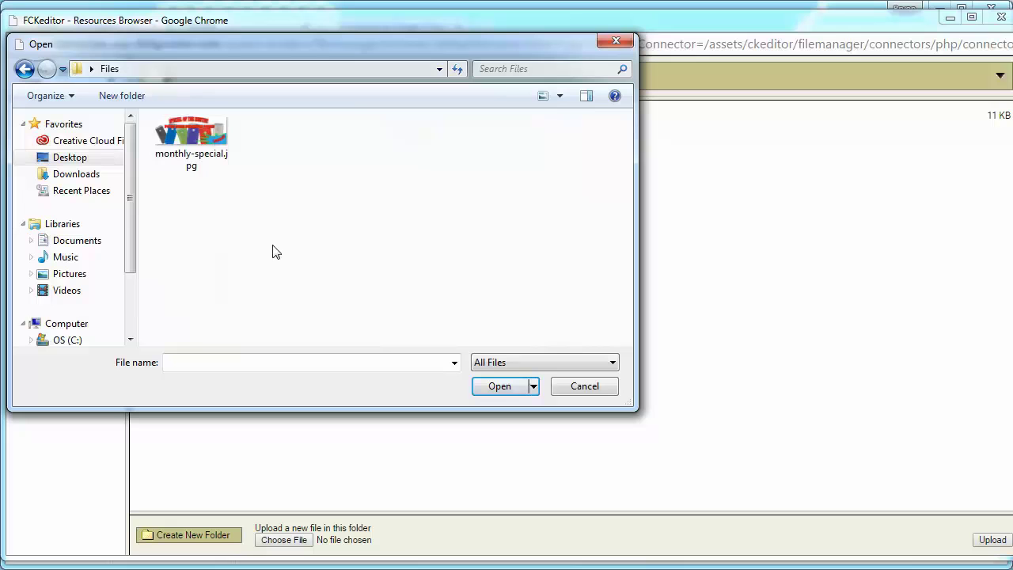
{"action": "left_click", "coordinate": [186, 141]}
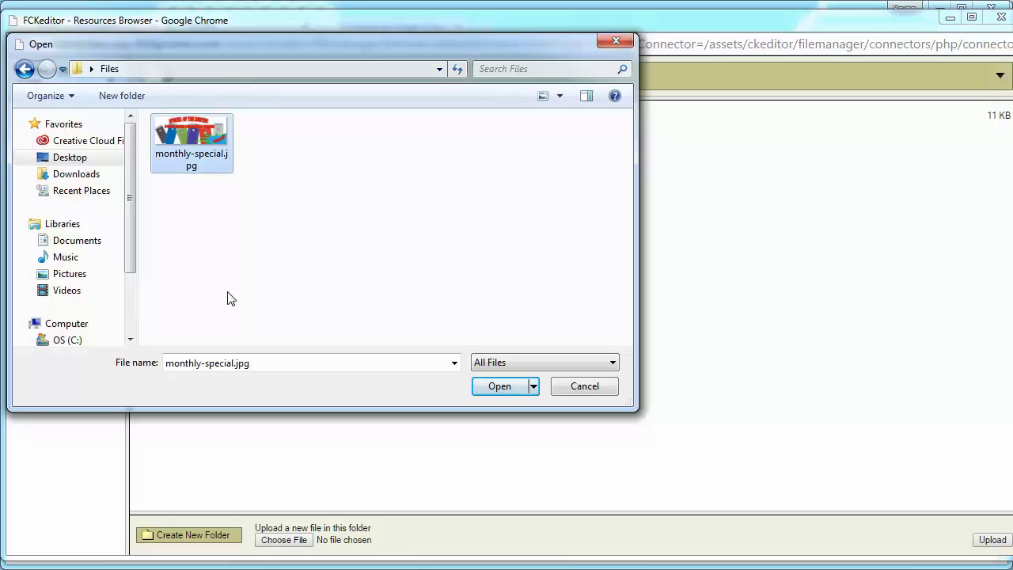
{"action": "left_click", "coordinate": [499, 386]}
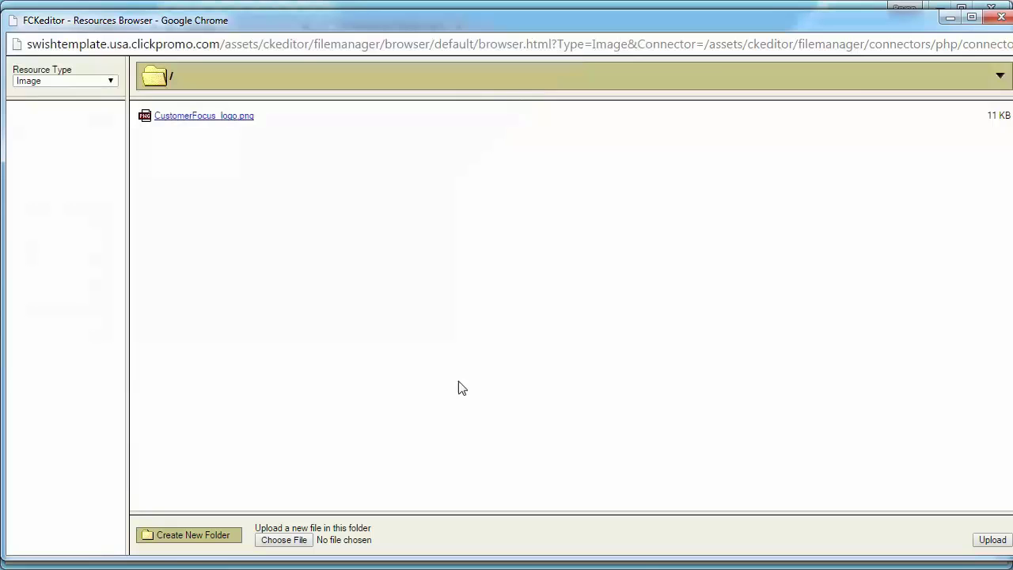
{"action": "left_click", "coordinate": [988, 541]}
{"action": "left_click", "coordinate": [193, 131]}
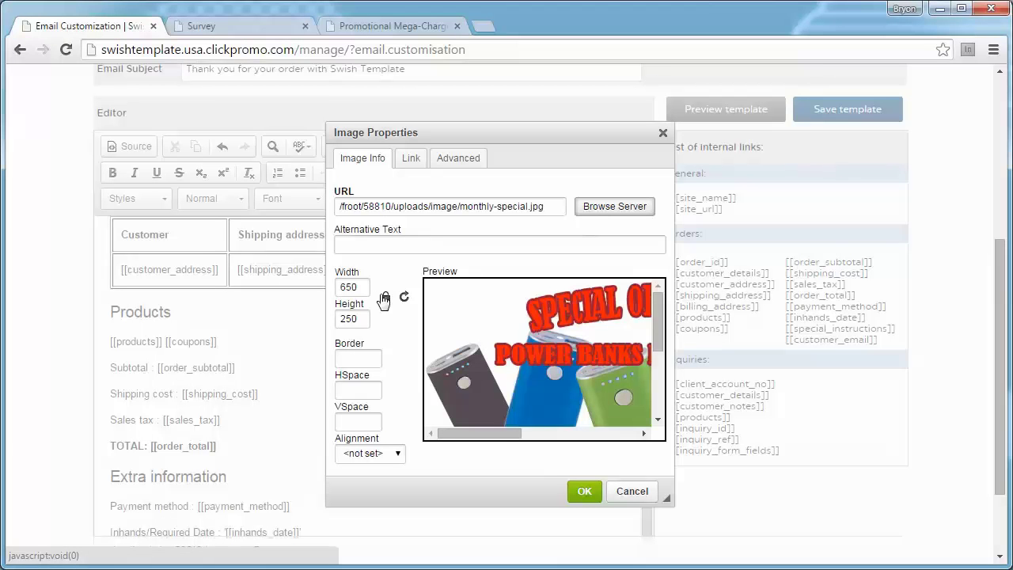
Set the image width to 550 and insert the banner at the end of the email body.
{"action": "double_click", "coordinate": [358, 286]}
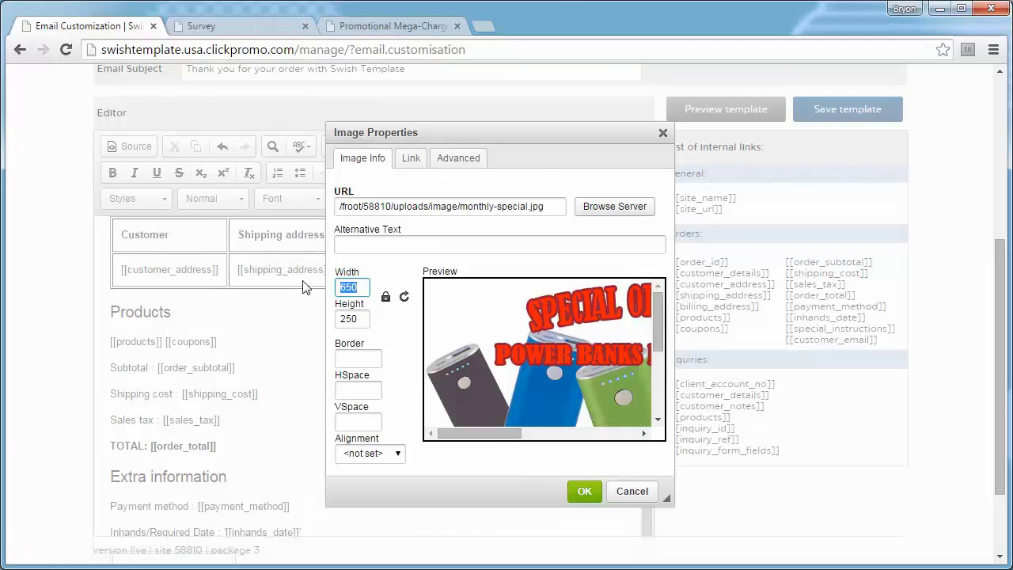
{"action": "type", "text": "550"}
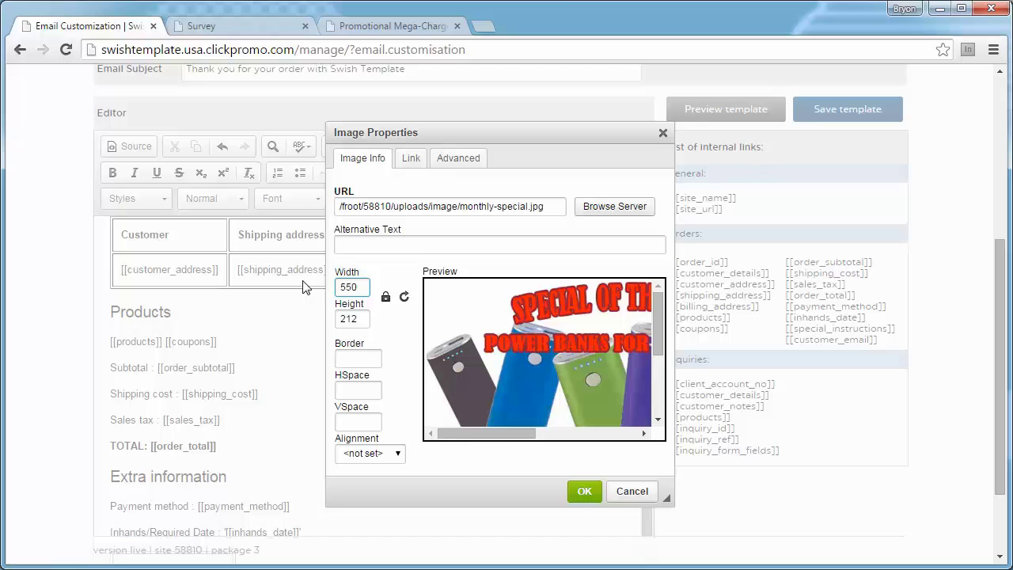
{"action": "left_click", "coordinate": [584, 492]}
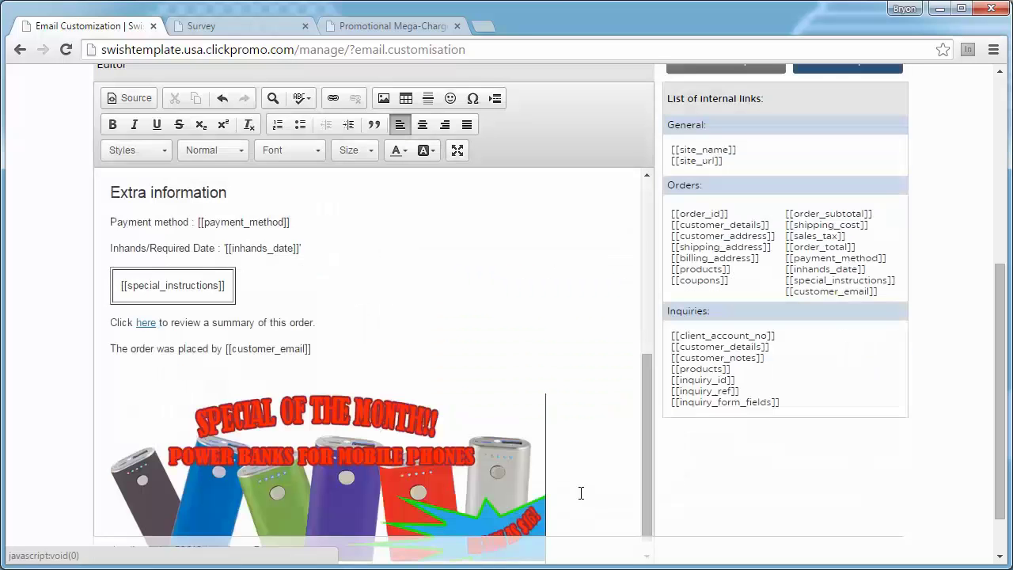
{"action": "scroll", "coordinate": [506, 419], "scroll_direction": "down", "scroll_amount": 1}
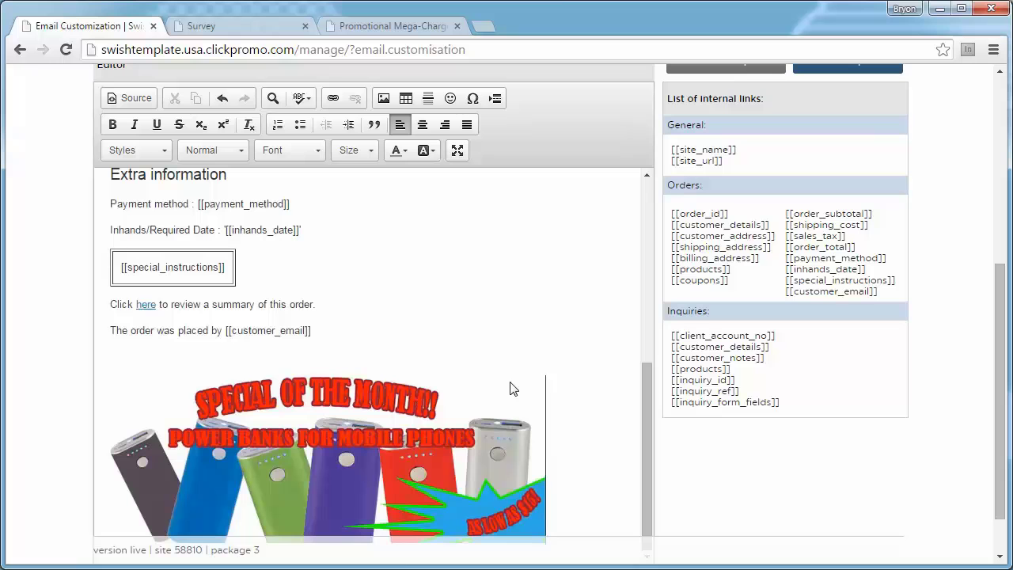
Look over the open Mega-Charge Power Bank product page and copy its web address.
{"action": "left_click", "coordinate": [370, 28]}
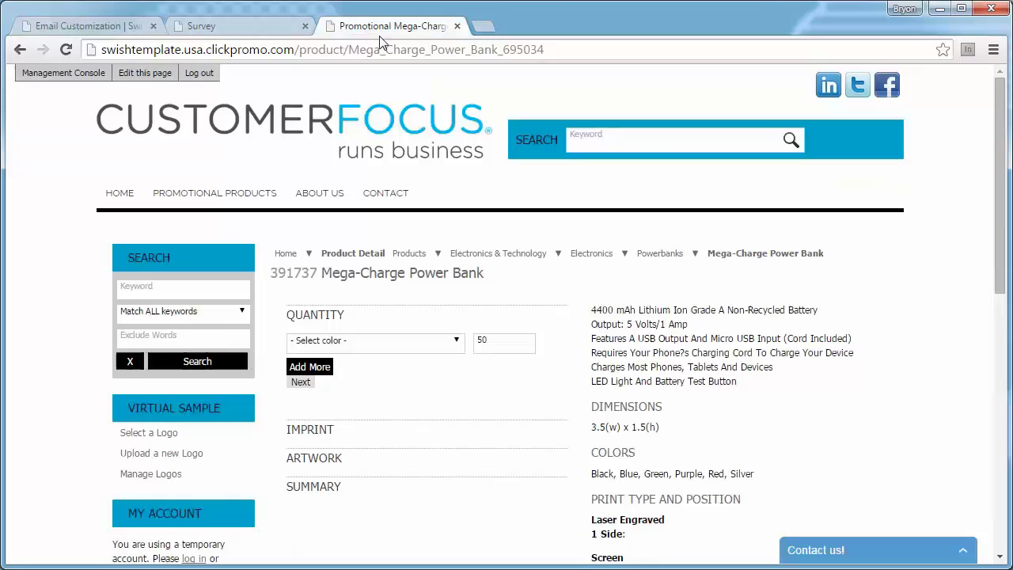
{"action": "scroll", "coordinate": [771, 316], "scroll_direction": "down", "scroll_amount": 3}
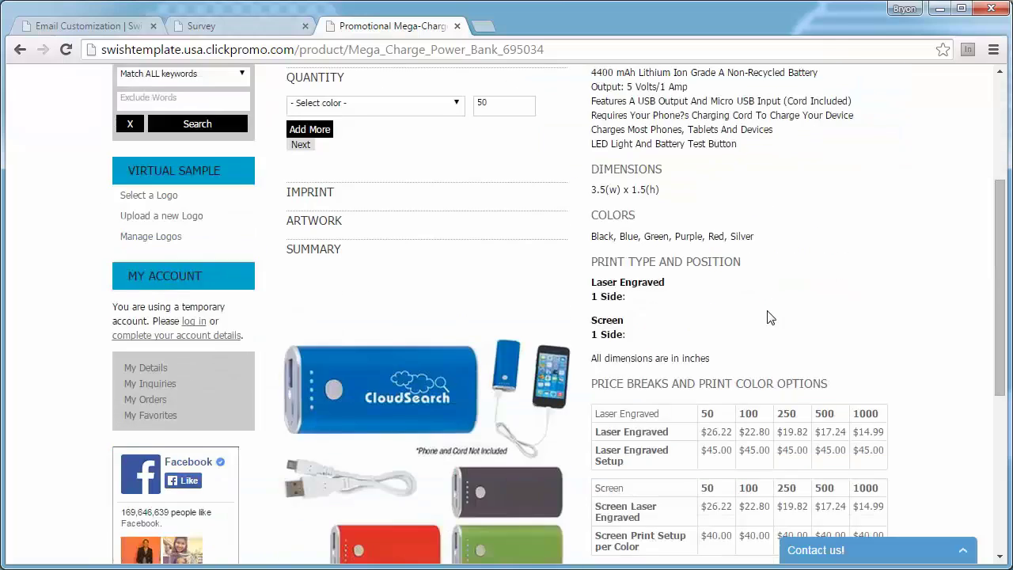
{"action": "scroll", "coordinate": [769, 317], "scroll_direction": "down", "scroll_amount": 5}
{"action": "scroll", "coordinate": [776, 328], "scroll_direction": "up", "scroll_amount": 5}
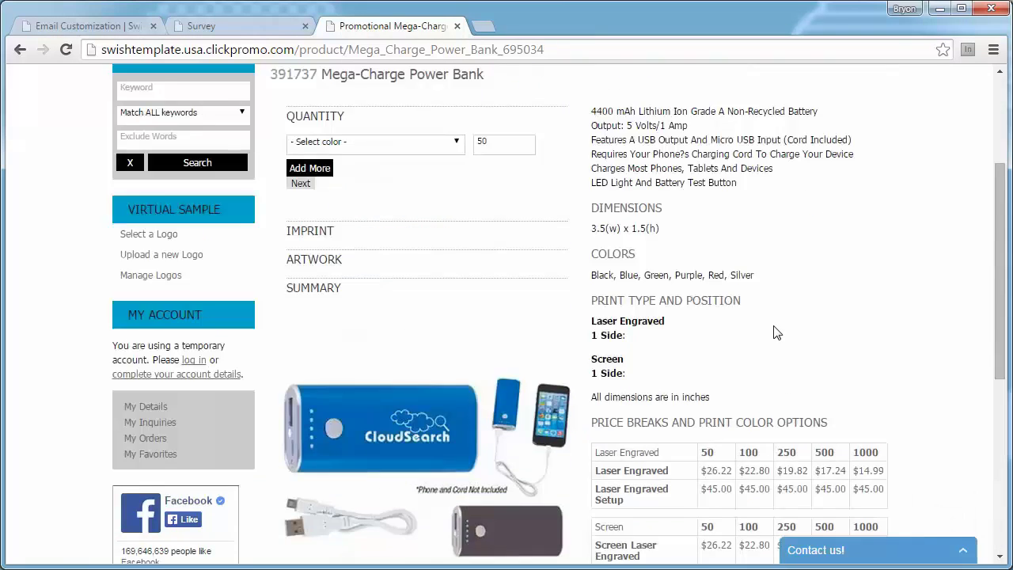
{"action": "scroll", "coordinate": [776, 332], "scroll_direction": "up", "scroll_amount": 2}
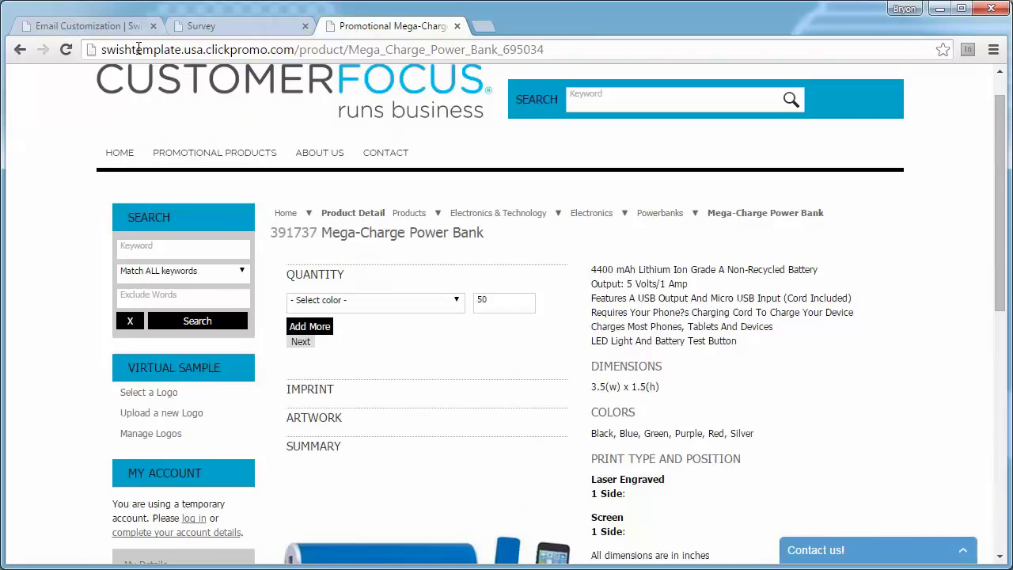
{"action": "left_click_drag", "start_coordinate": [567, 49], "coordinate": [100, 49]}
{"action": "key", "text": "ctrl+c"}
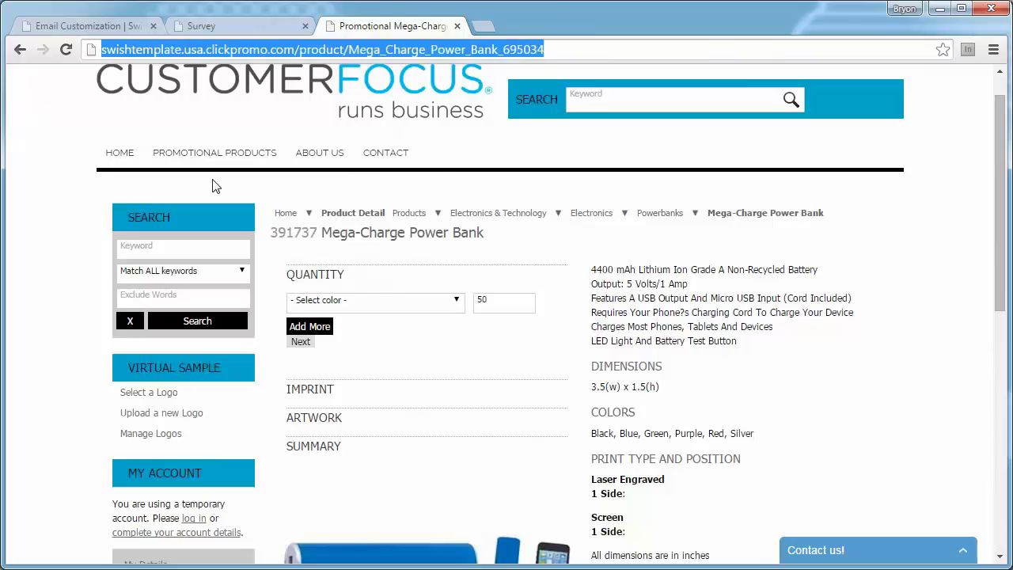
{"action": "right_click", "coordinate": [271, 48]}
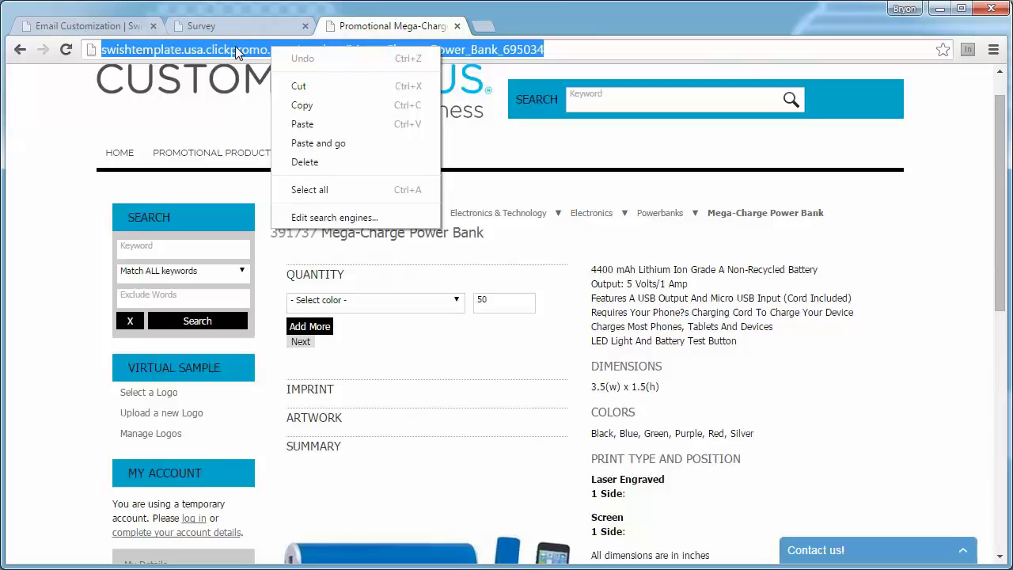
Link the special-of-the-month banner in the email template to the copied Mega-Charge Power Bank product address.
{"action": "left_click", "coordinate": [89, 25]}
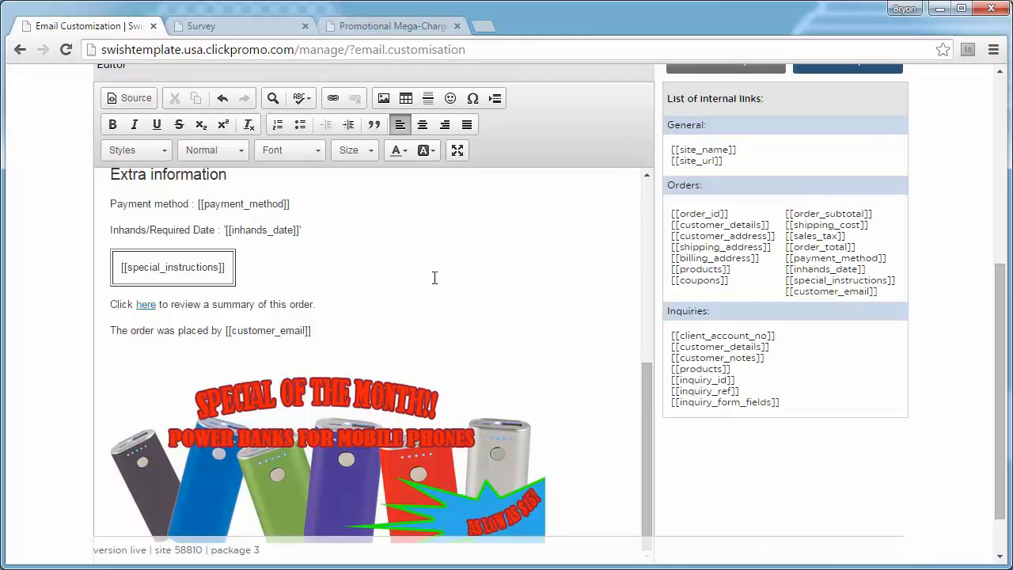
{"action": "scroll", "coordinate": [434, 278], "scroll_direction": "down", "scroll_amount": 1}
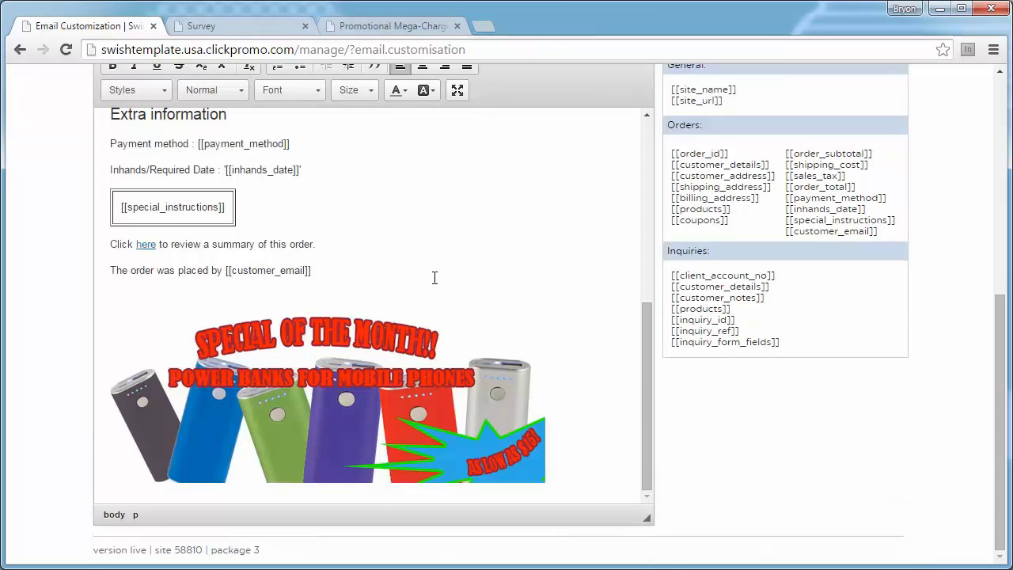
{"action": "left_click", "coordinate": [357, 358]}
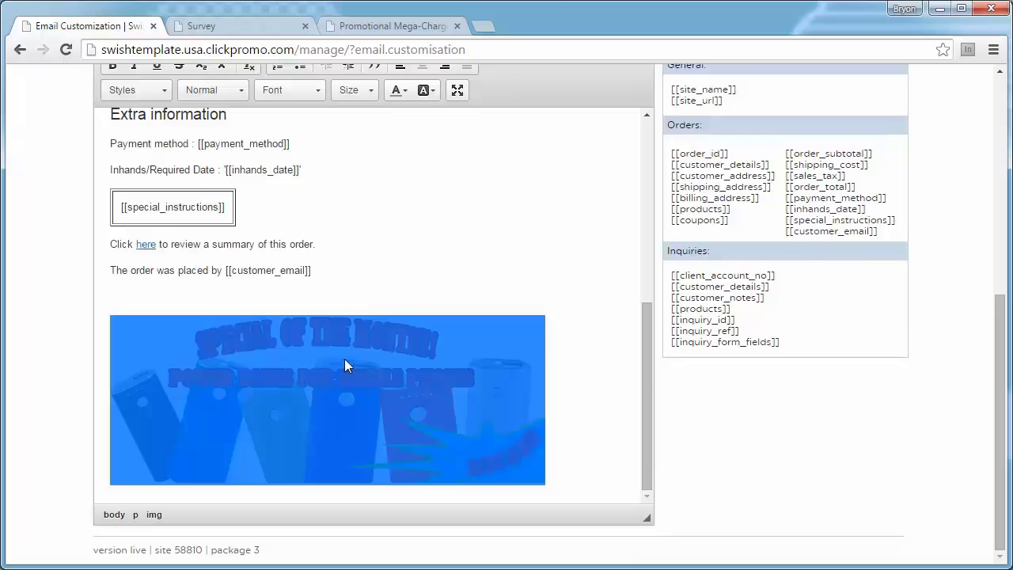
{"action": "scroll", "coordinate": [690, 221], "scroll_direction": "up", "scroll_amount": 1}
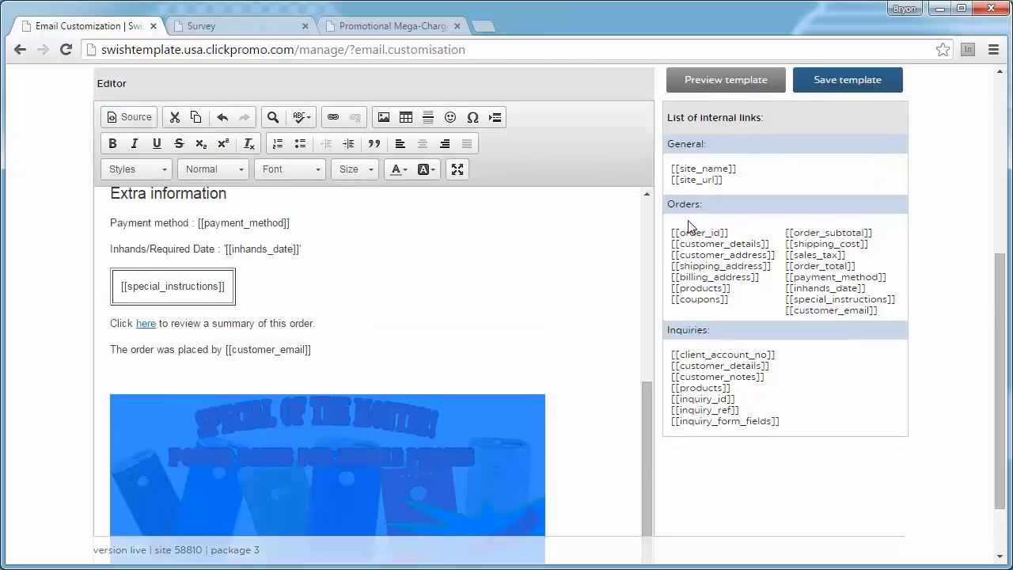
{"action": "left_click", "coordinate": [334, 119]}
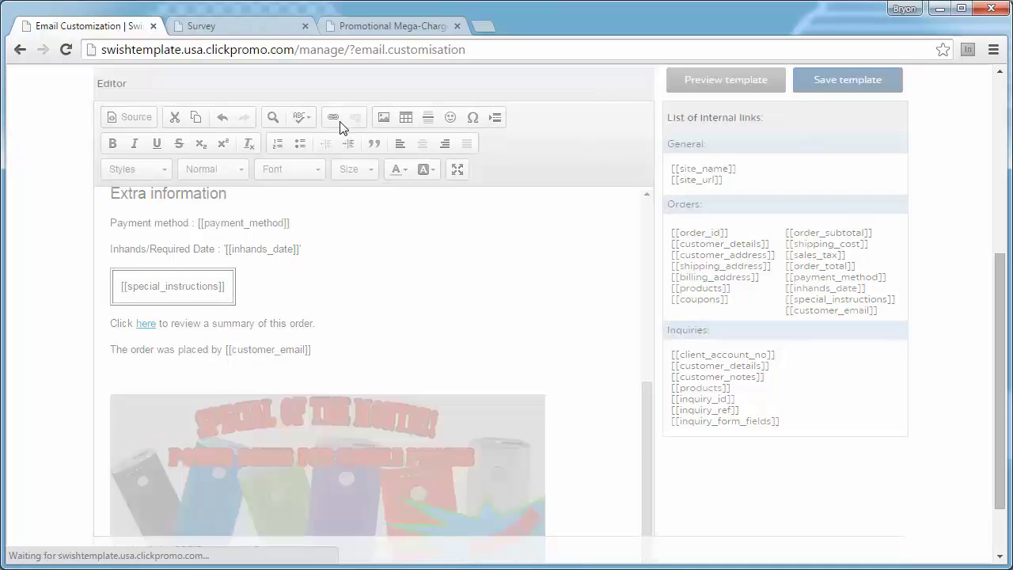
{"action": "key", "text": "ctrl+v"}
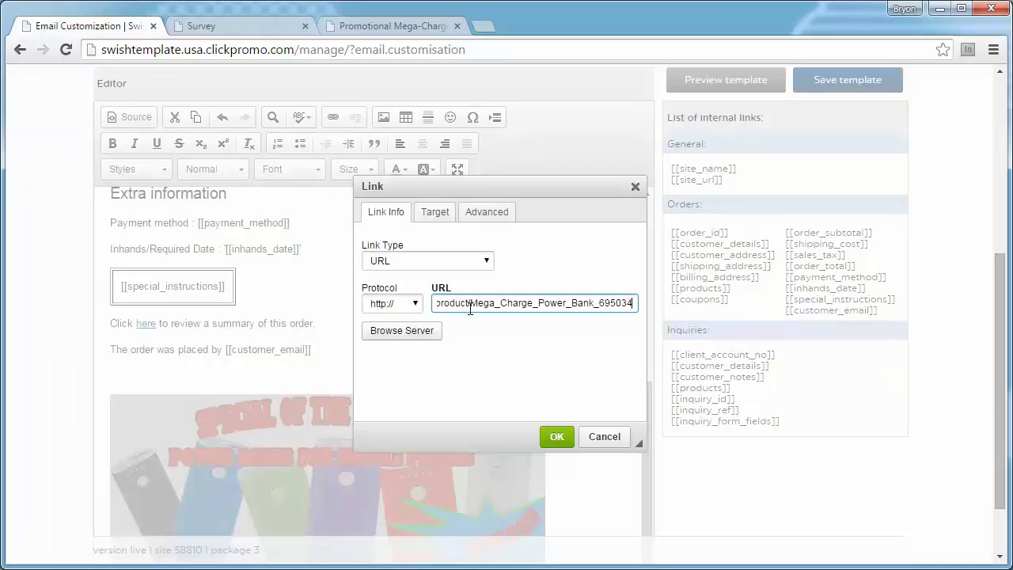
{"action": "left_click_drag", "start_coordinate": [527, 303], "coordinate": [353, 300]}
{"action": "left_click_drag", "start_coordinate": [559, 355], "coordinate": [554, 437]}
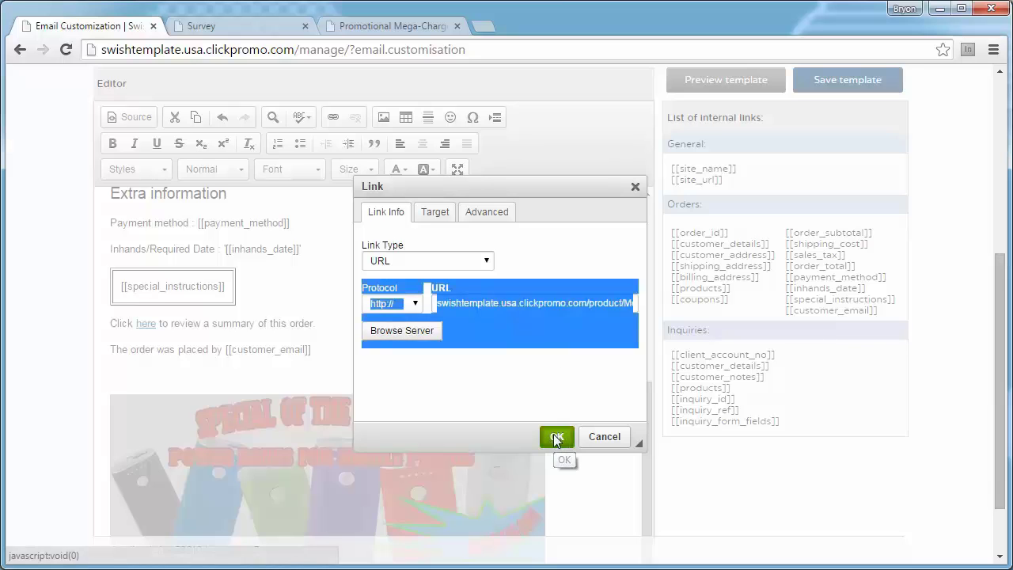
{"action": "left_click", "coordinate": [556, 437]}
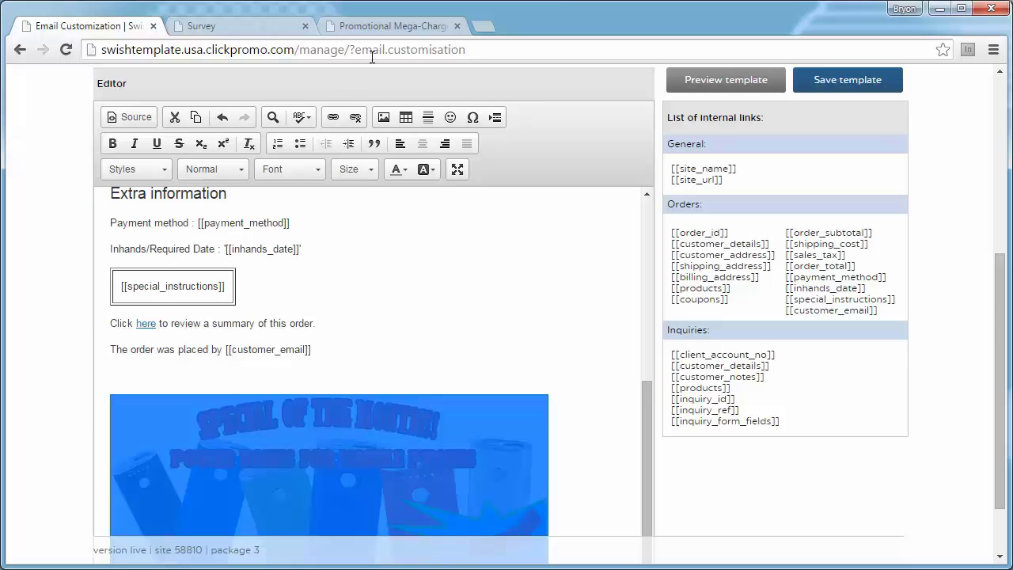
{"action": "left_click", "coordinate": [421, 331]}
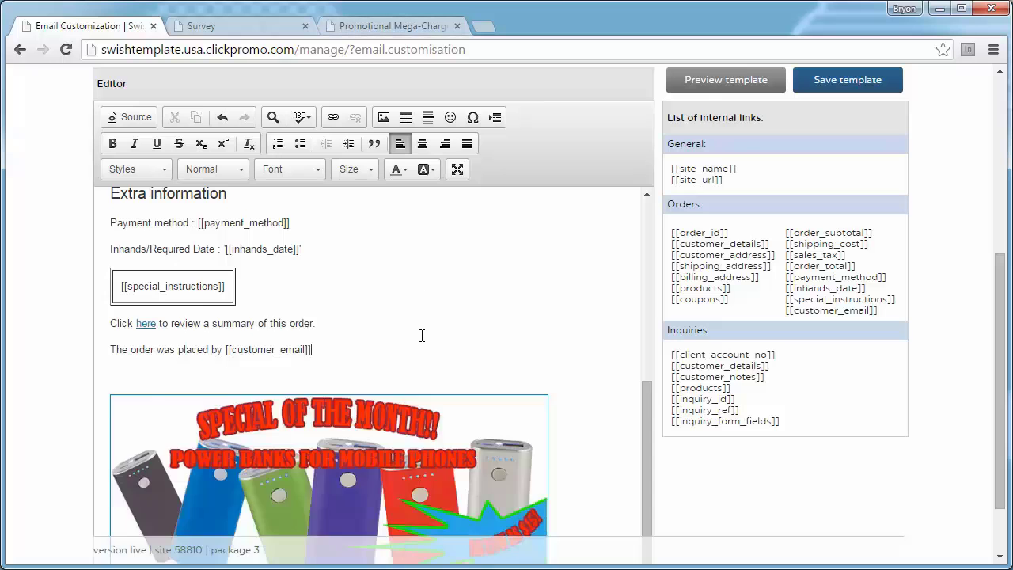
Review the feedback questions on the open Survey page and copy the page's web address.
{"action": "scroll", "coordinate": [422, 334], "scroll_direction": "up", "scroll_amount": 2}
{"action": "scroll", "coordinate": [422, 334], "scroll_direction": "up", "scroll_amount": 5}
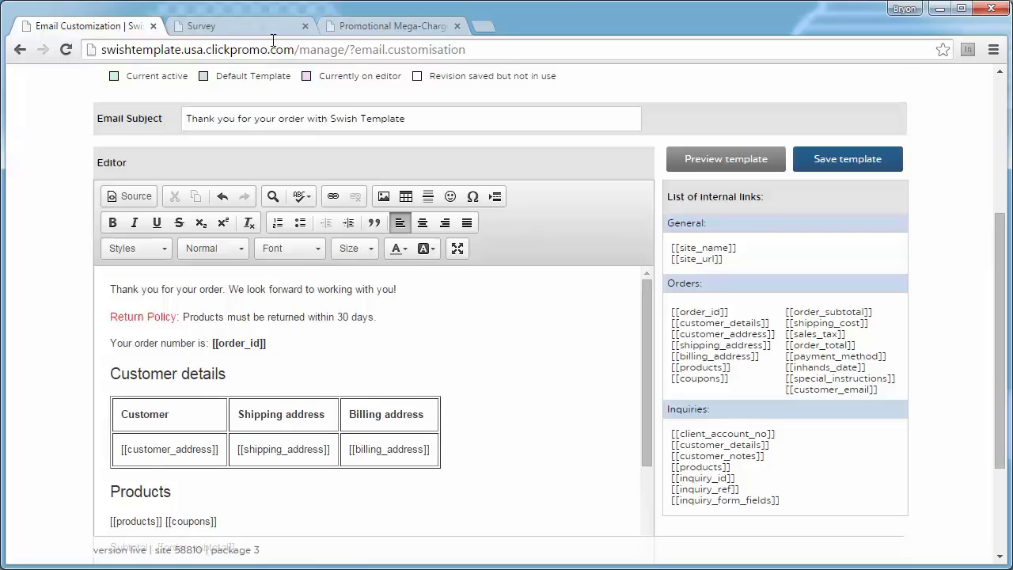
{"action": "left_click", "coordinate": [233, 24]}
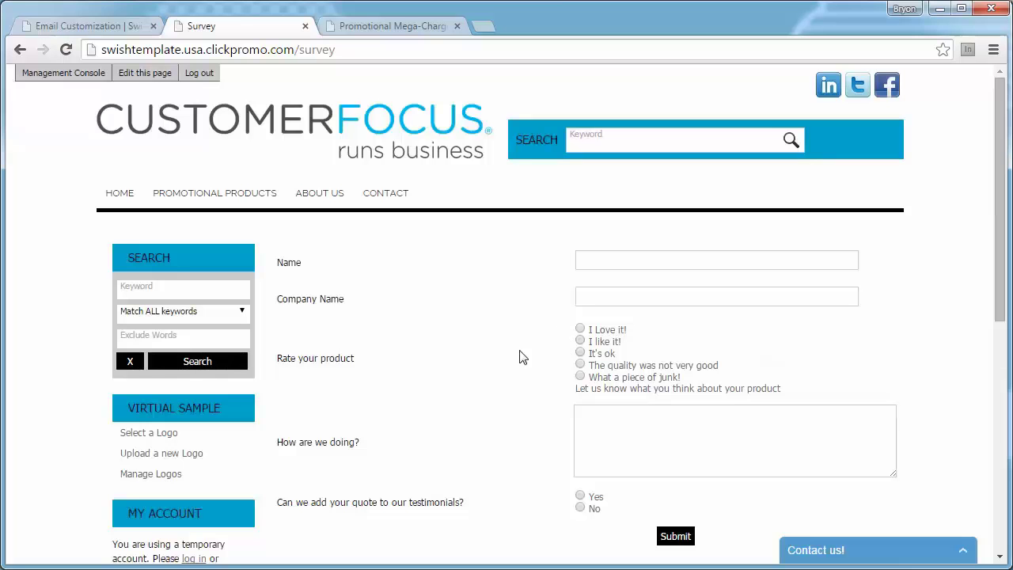
{"action": "left_click_drag", "start_coordinate": [366, 443], "coordinate": [302, 440]}
{"action": "scroll", "coordinate": [453, 392], "scroll_direction": "down", "scroll_amount": 2}
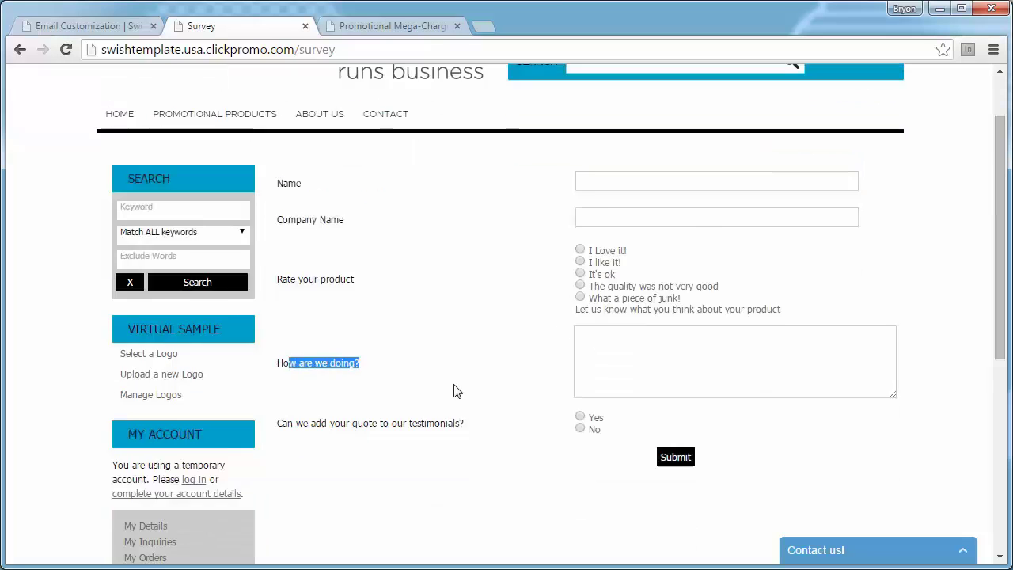
{"action": "left_click_drag", "start_coordinate": [474, 349], "coordinate": [283, 346]}
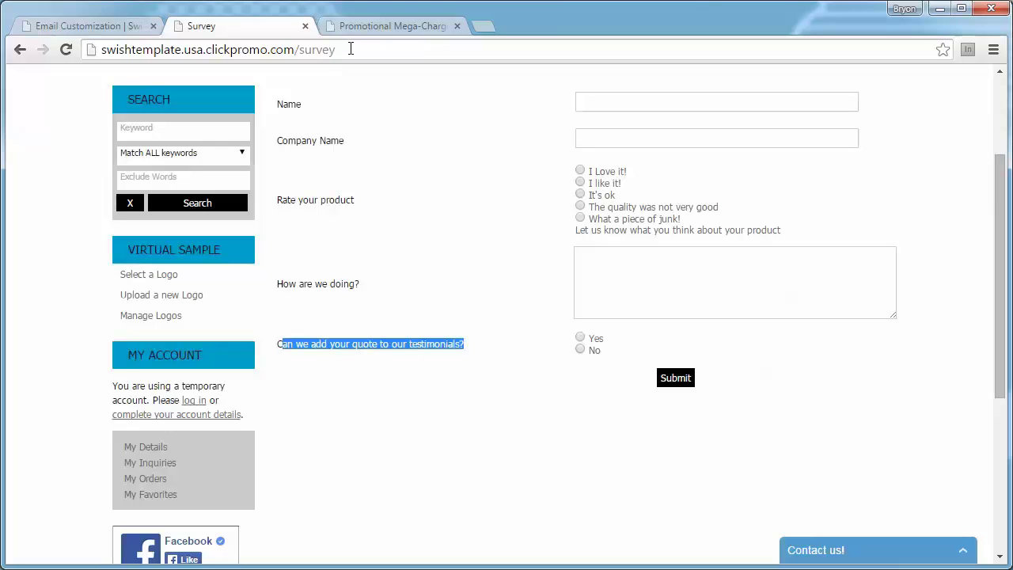
{"action": "left_click_drag", "start_coordinate": [351, 49], "coordinate": [95, 31]}
{"action": "key", "text": "ctrl+c"}
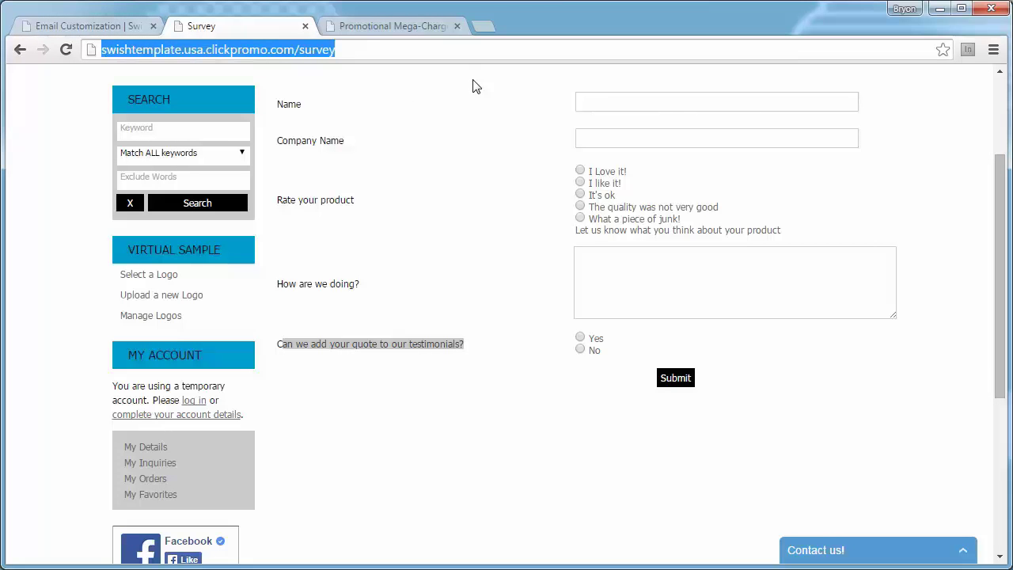
Below the return policy line, add "We value your feedback! When you have received your product, please click HERE to fill out a quick survey.".
{"action": "left_click", "coordinate": [92, 28]}
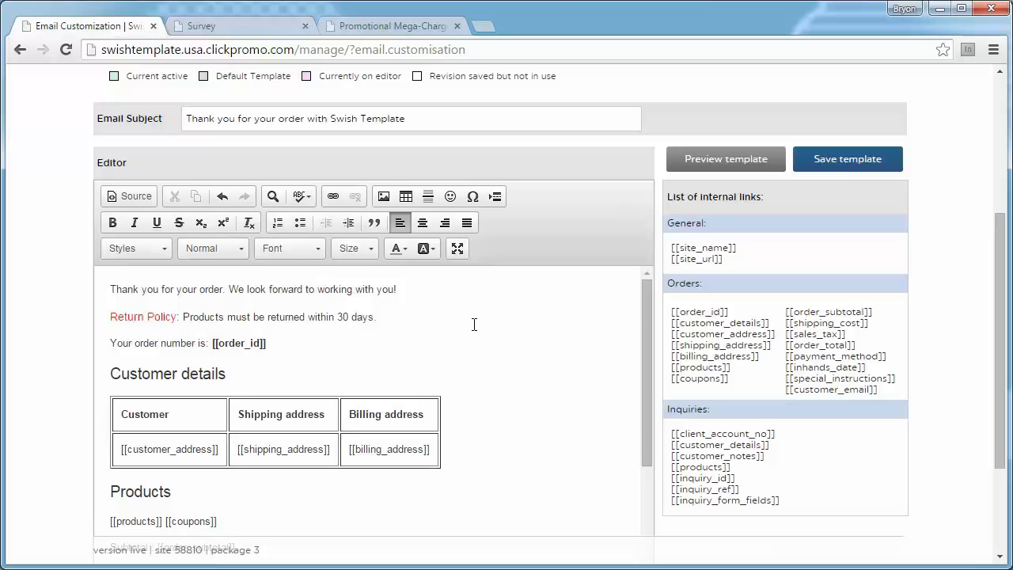
{"action": "scroll", "coordinate": [474, 325], "scroll_direction": "up", "scroll_amount": 1}
{"action": "scroll", "coordinate": [500, 335], "scroll_direction": "down", "scroll_amount": 1}
{"action": "left_click", "coordinate": [378, 318]}
{"action": "key", "text": "Return"}
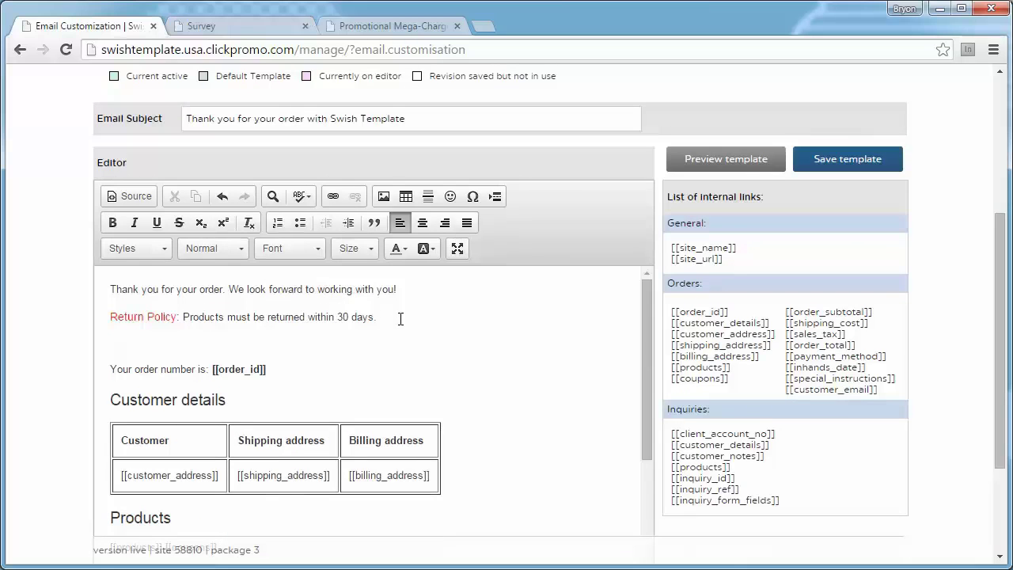
{"action": "type", "text": "We value your feedback!  WHen"}
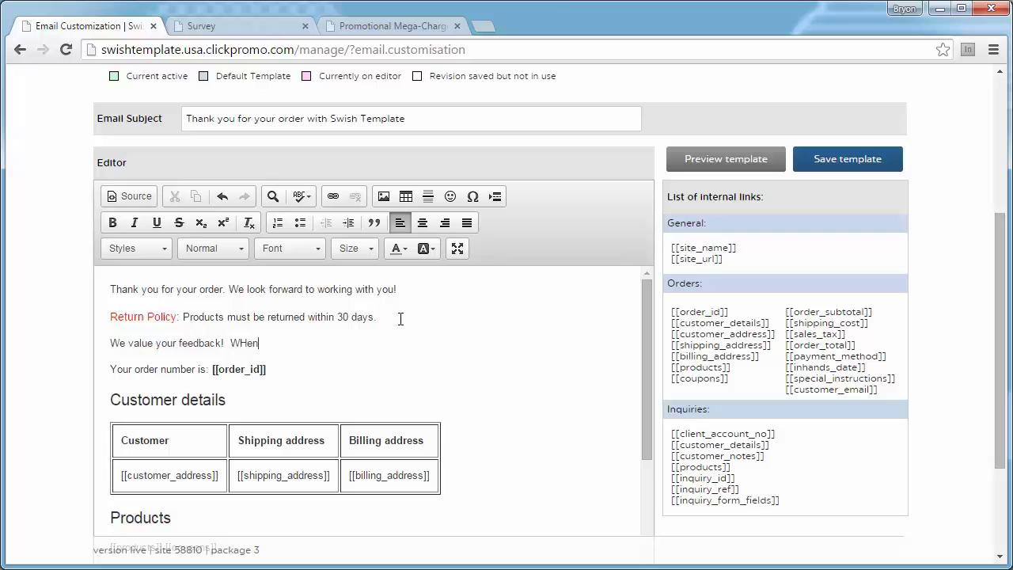
{"action": "key", "text": "BackSpace"}
{"action": "key", "text": "BackSpace"}
{"action": "key", "text": "BackSpace"}
{"action": "type", "text": "hen you have received your product"}
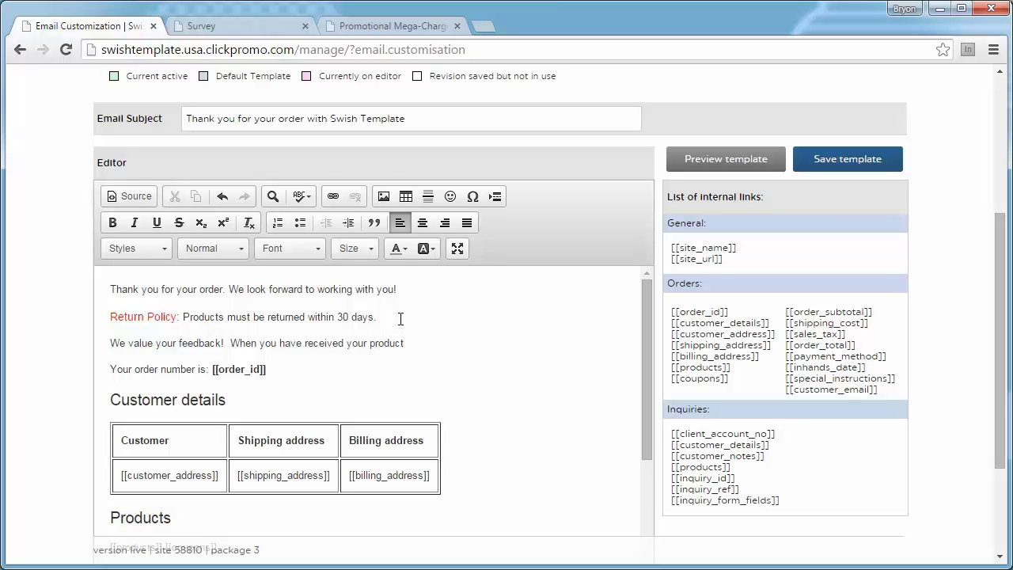
{"action": "type", "text": ", please click HERE to fill out a quick"}
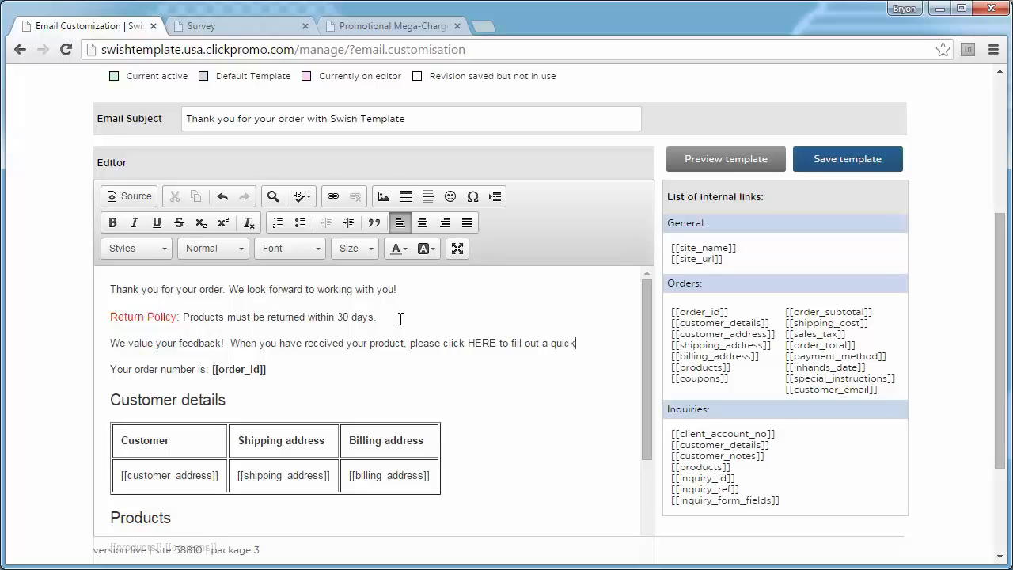
{"action": "type", "text": " survey"}
Link the word HERE in the feedback sentence to the copied survey page address.
{"action": "left_click", "coordinate": [497, 343]}
{"action": "left_click_drag", "start_coordinate": [497, 342], "coordinate": [468, 343]}
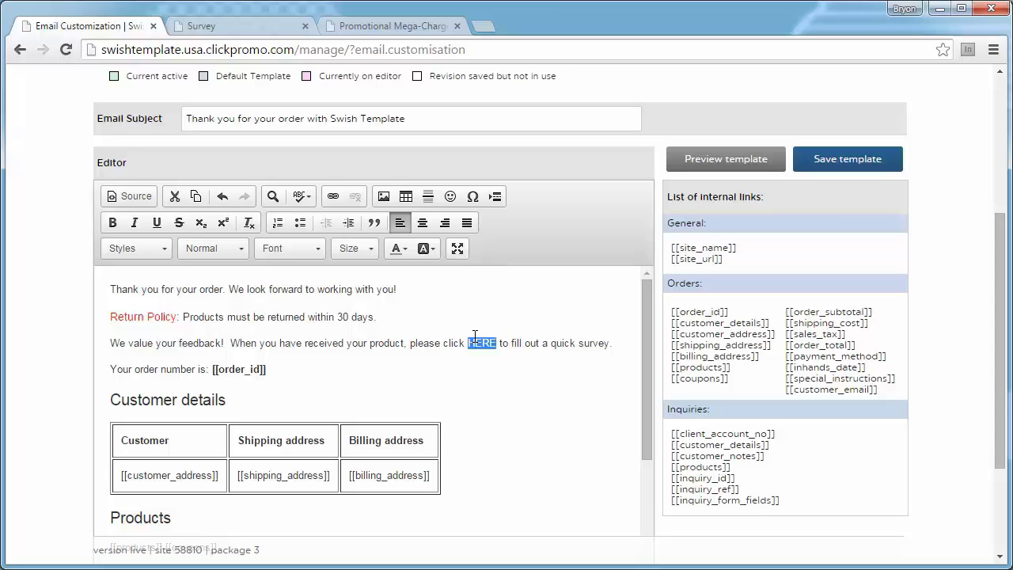
{"action": "left_click", "coordinate": [333, 197]}
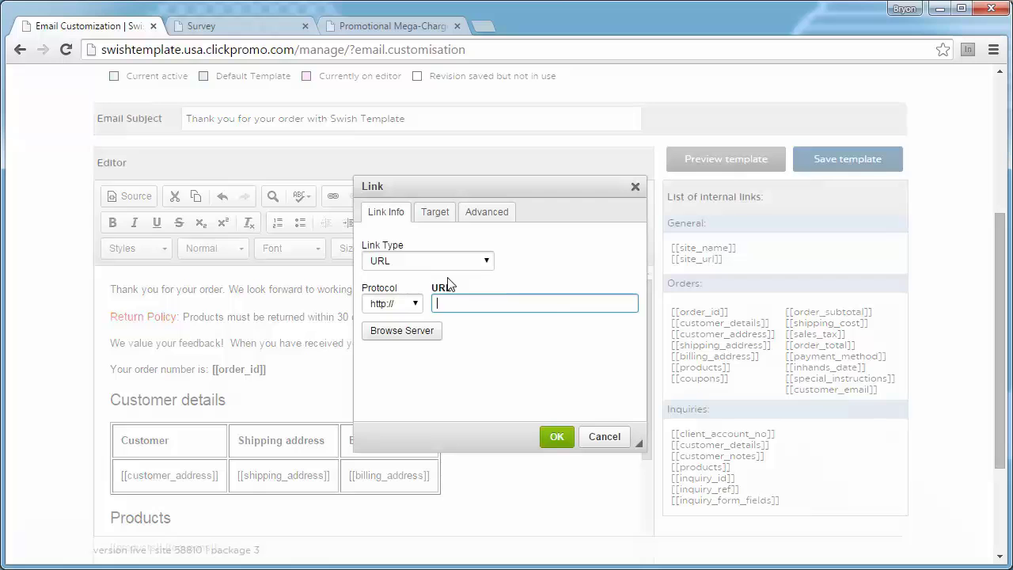
{"action": "key", "text": "ctrl+v"}
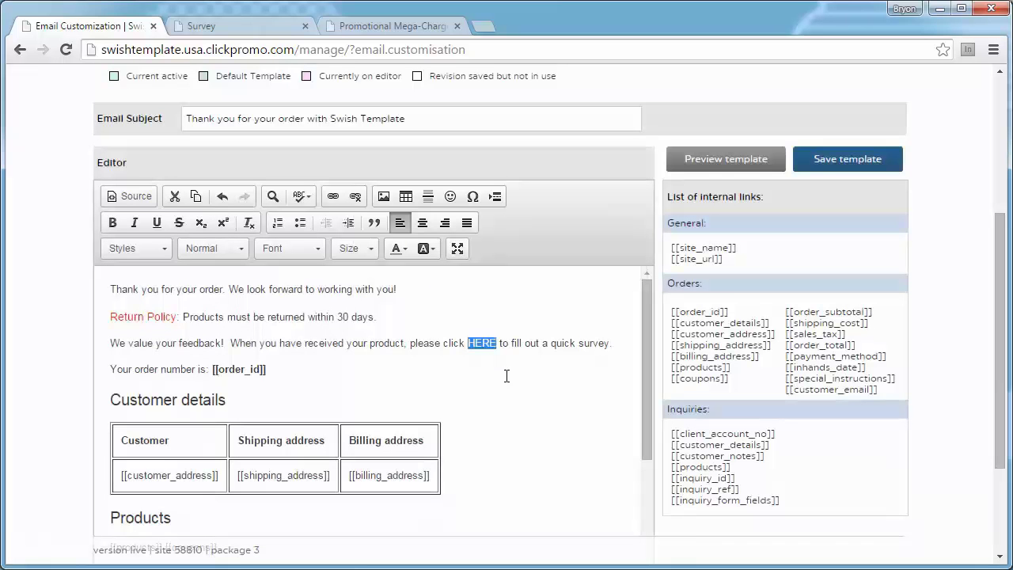
{"action": "left_click", "coordinate": [507, 375]}
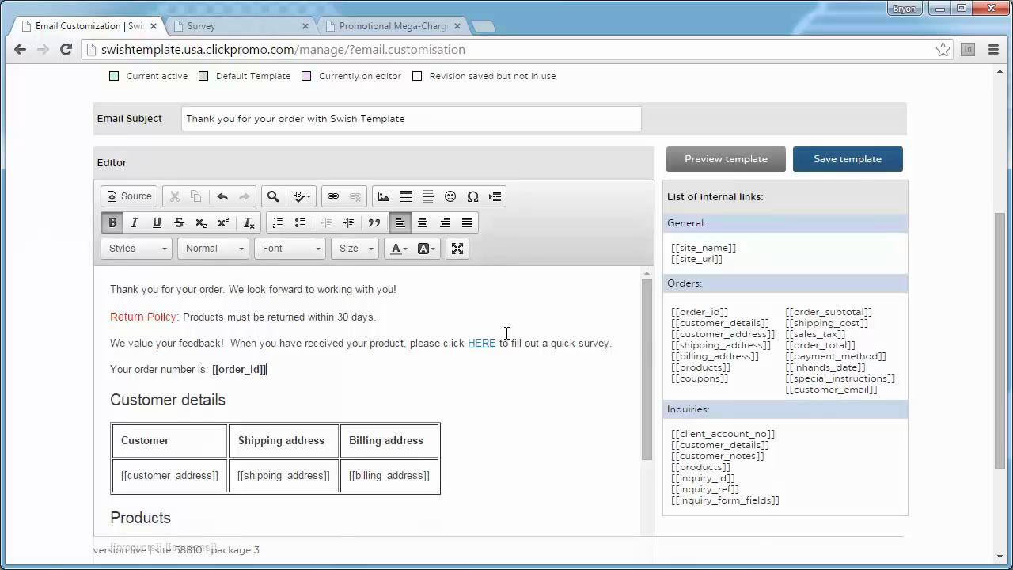
Save the customized template and put the newly saved revision into use for STORE clients' received orders.
{"action": "scroll", "coordinate": [507, 333], "scroll_direction": "up", "scroll_amount": 1}
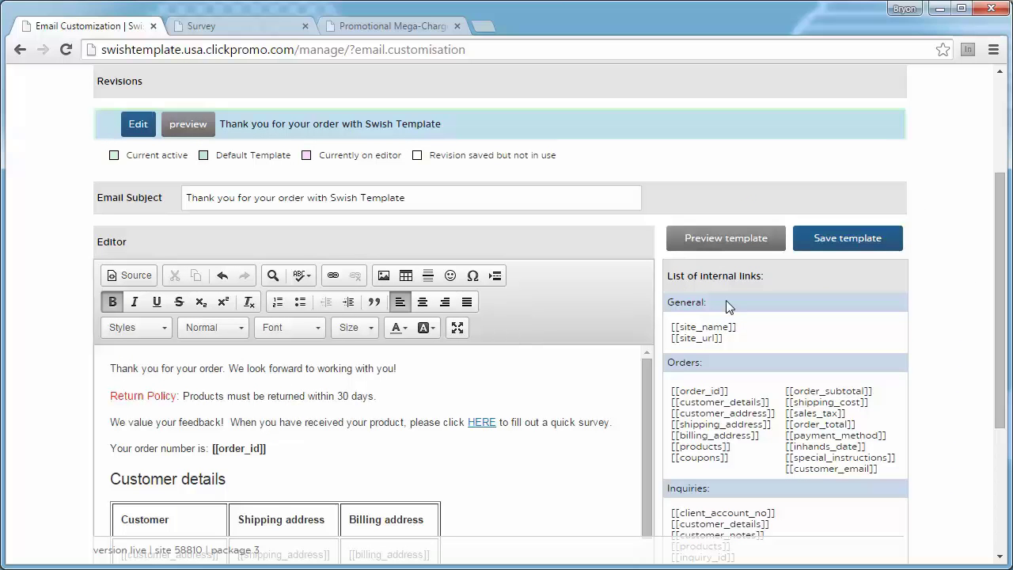
{"action": "left_click", "coordinate": [846, 239]}
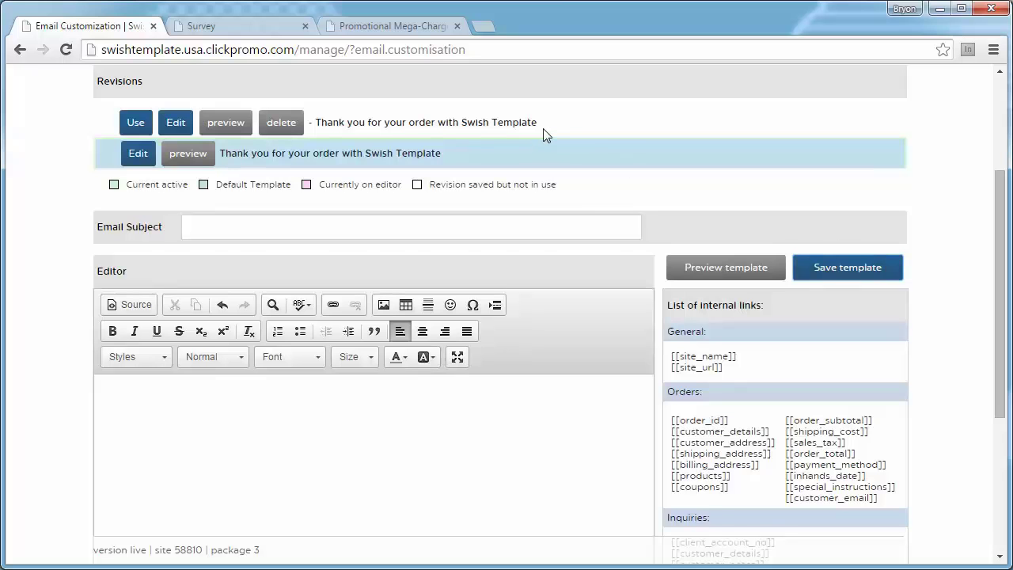
{"action": "scroll", "coordinate": [579, 188], "scroll_direction": "up", "scroll_amount": 1}
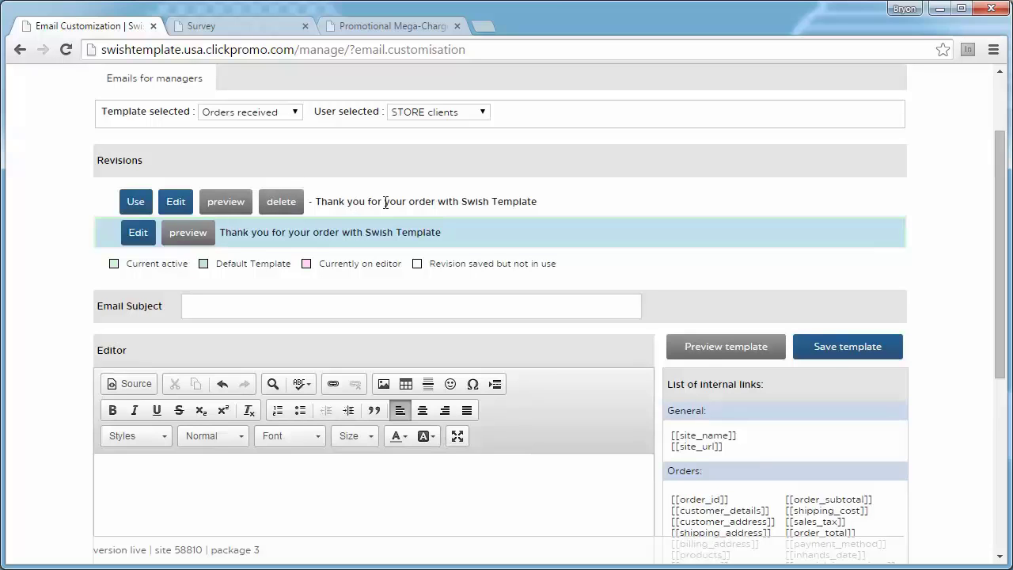
{"action": "left_click", "coordinate": [136, 202]}
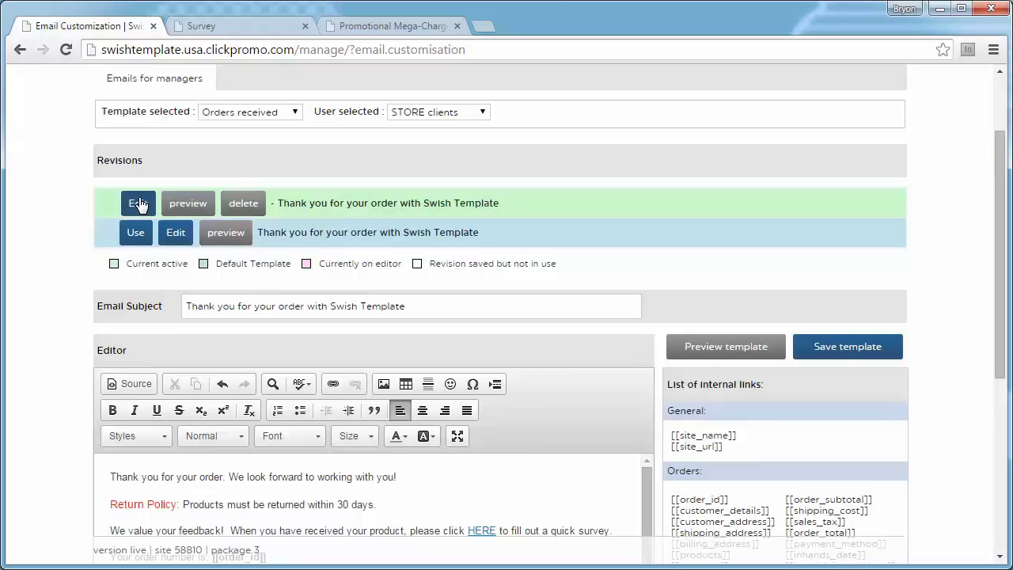
Preview the active revision, checking the return policy, survey link and special-of-the-month banner, and close the preview.
{"action": "left_click", "coordinate": [189, 205]}
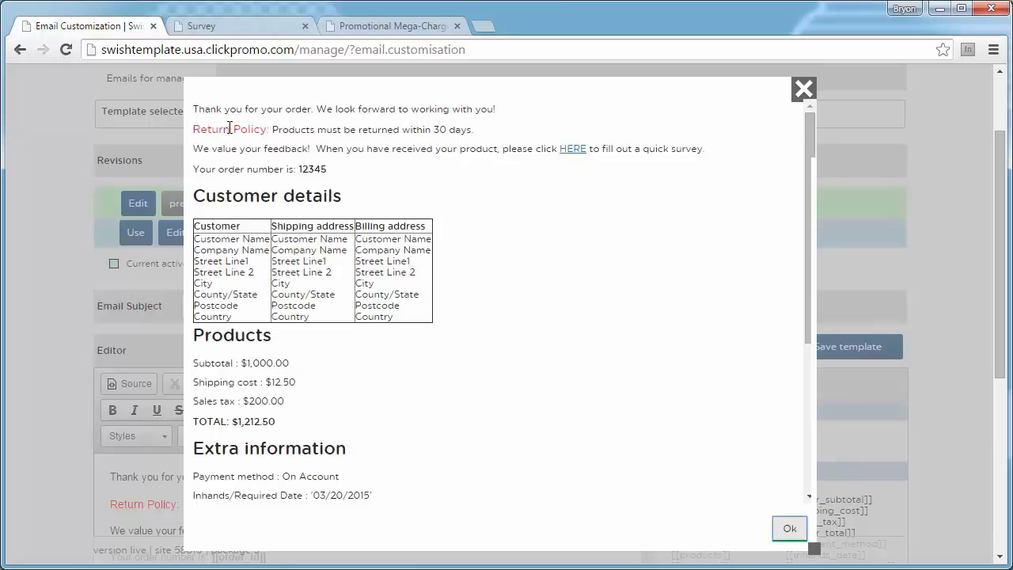
{"action": "left_click_drag", "start_coordinate": [270, 129], "coordinate": [201, 129]}
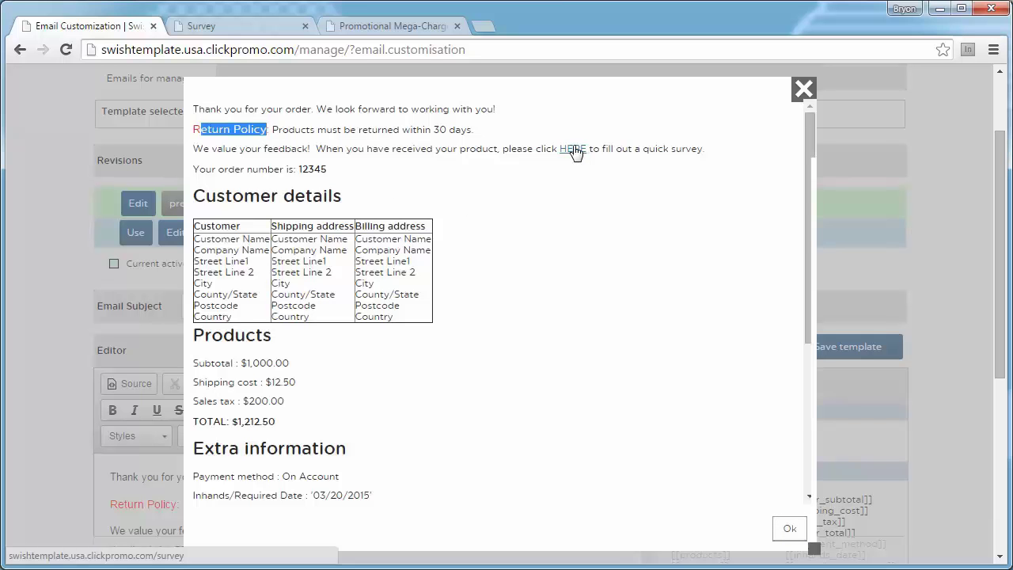
{"action": "scroll", "coordinate": [575, 274], "scroll_direction": "down", "scroll_amount": 3}
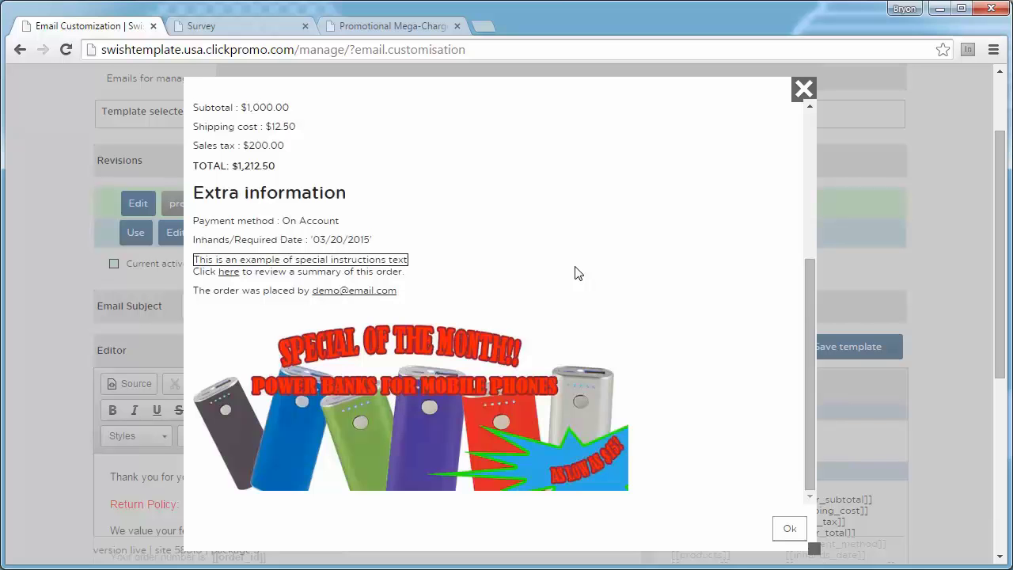
{"action": "scroll", "coordinate": [574, 273], "scroll_direction": "up", "scroll_amount": 3}
{"action": "left_click", "coordinate": [804, 90]}
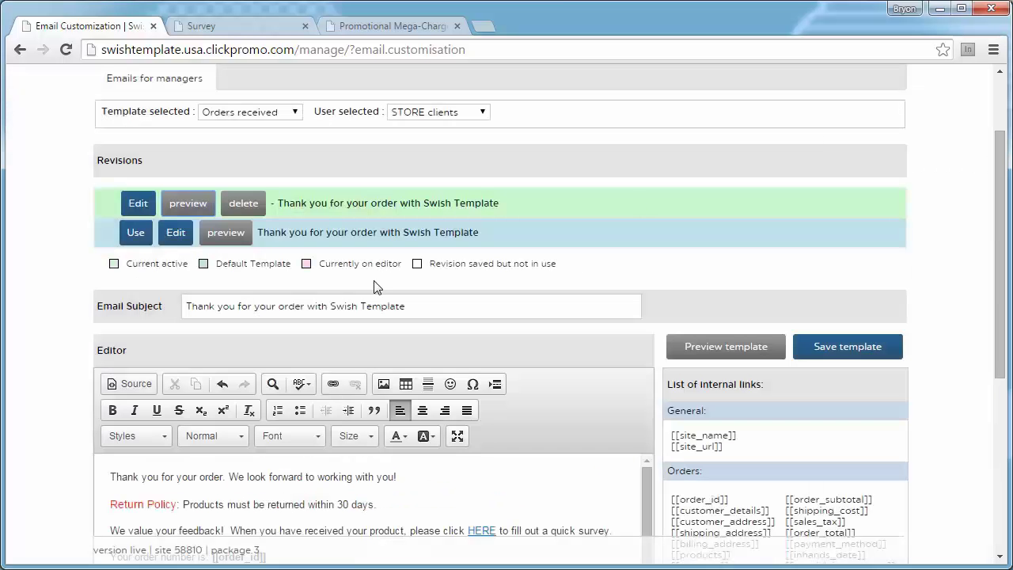
Load the active "Thank you for your order with Swish Template" revision into the editor and place the cursor after its opening message.
{"action": "left_click", "coordinate": [137, 204]}
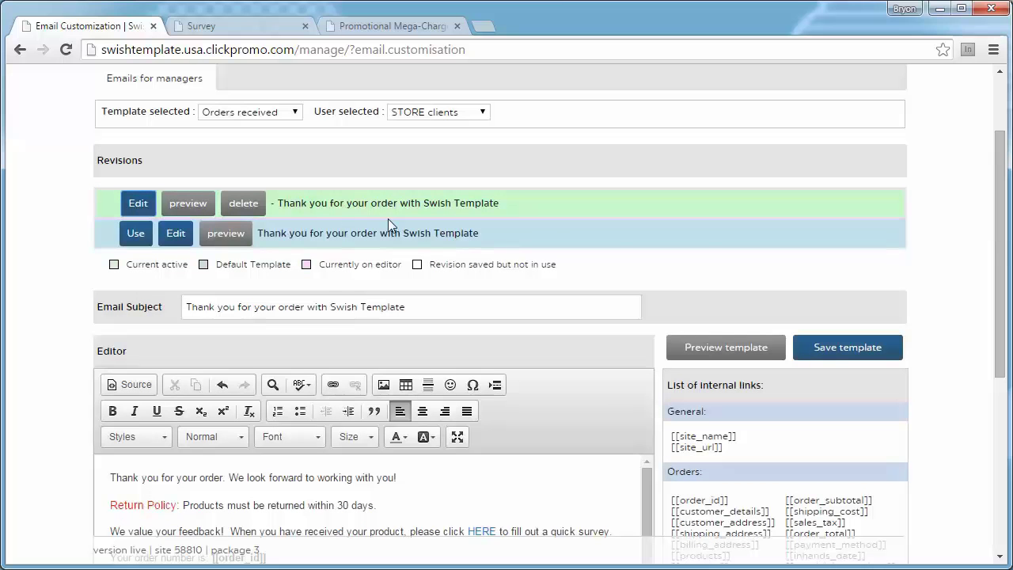
{"action": "left_click_drag", "start_coordinate": [324, 265], "coordinate": [400, 267]}
{"action": "left_click", "coordinate": [398, 481]}
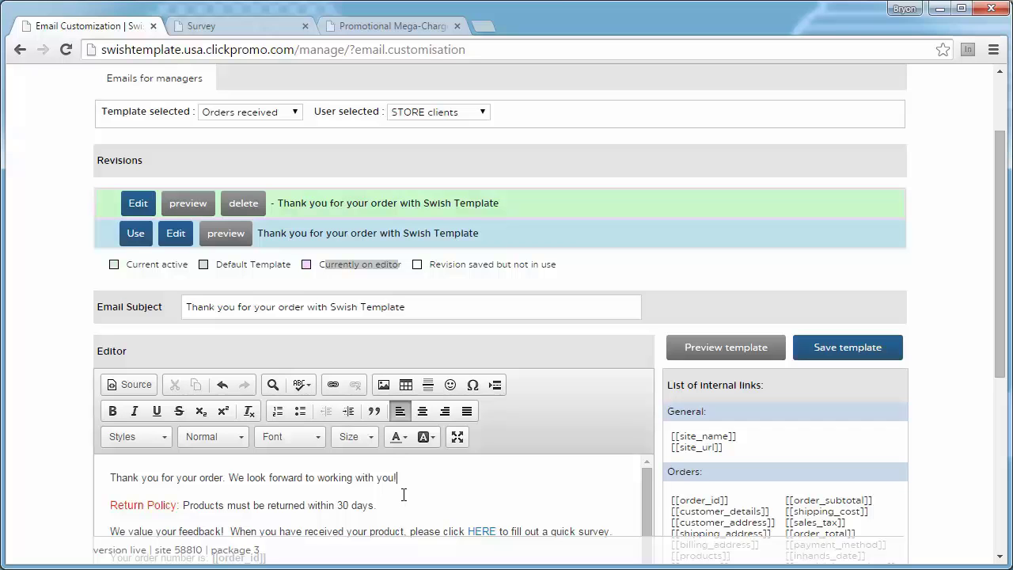
{"action": "scroll", "coordinate": [489, 453], "scroll_direction": "up", "scroll_amount": 3}
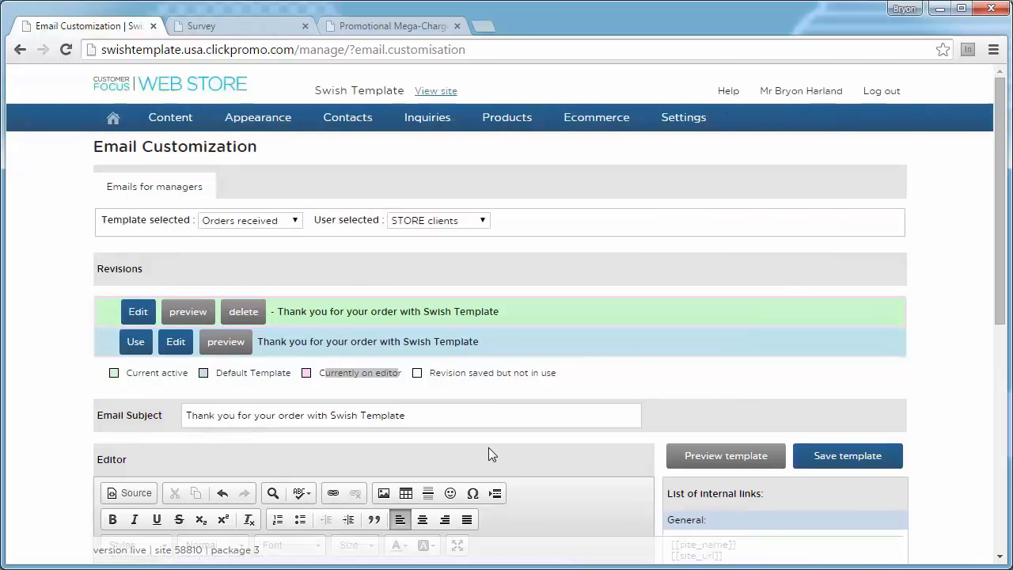